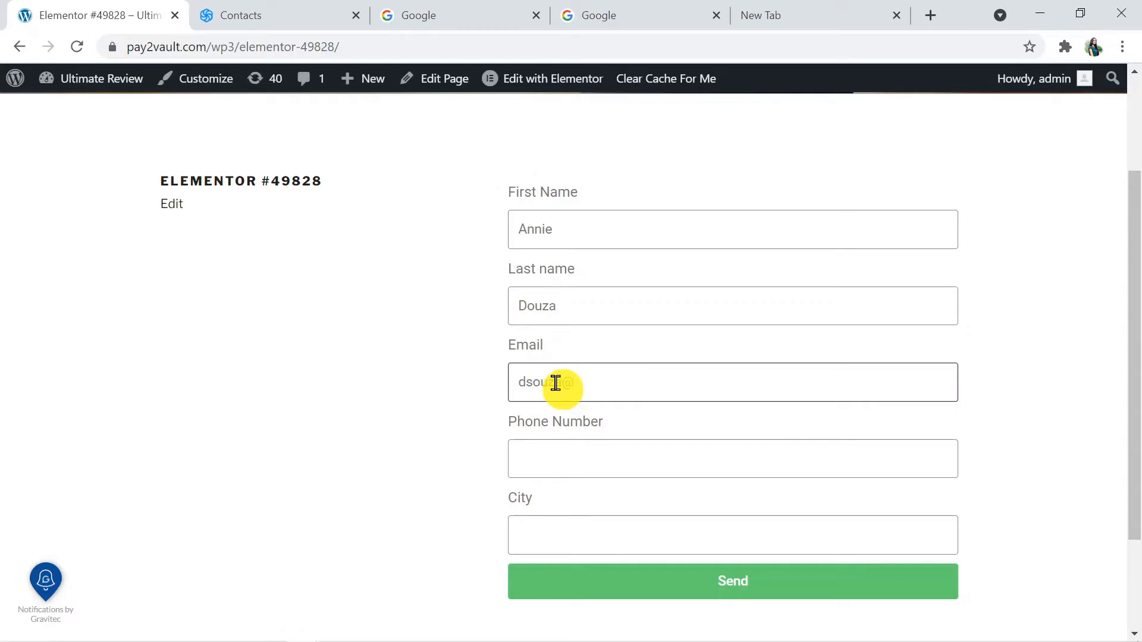
Complete the form entry with the contact's email, the phone number and the city Delhi.
{"action": "type", "text": "ail"}
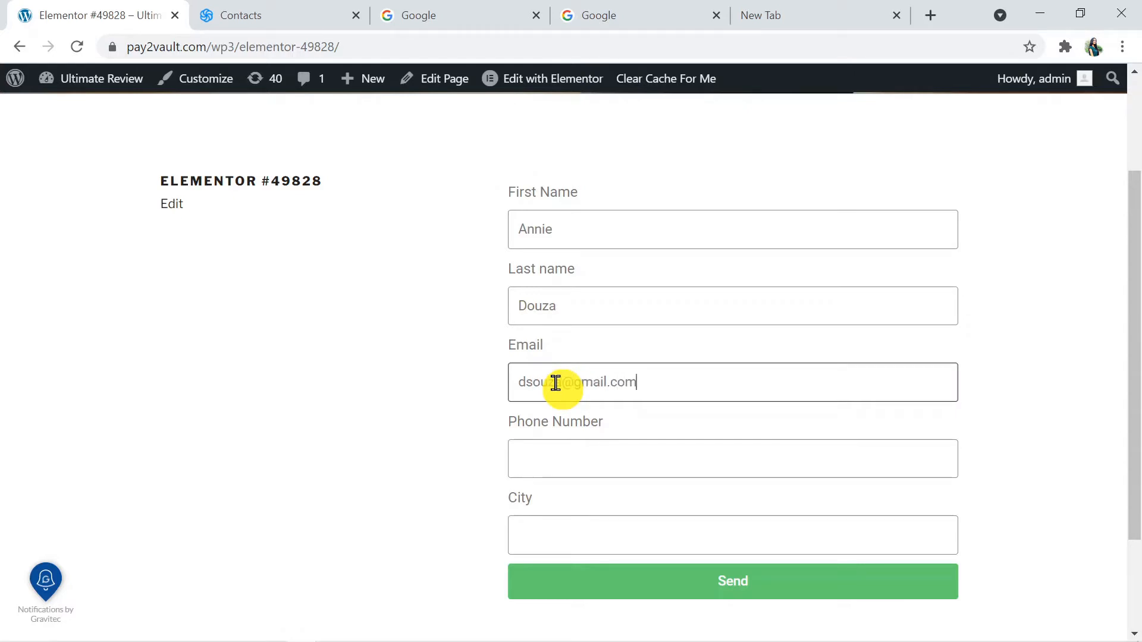
{"action": "type", "text": ".com"}
{"action": "left_click", "coordinate": [569, 459]}
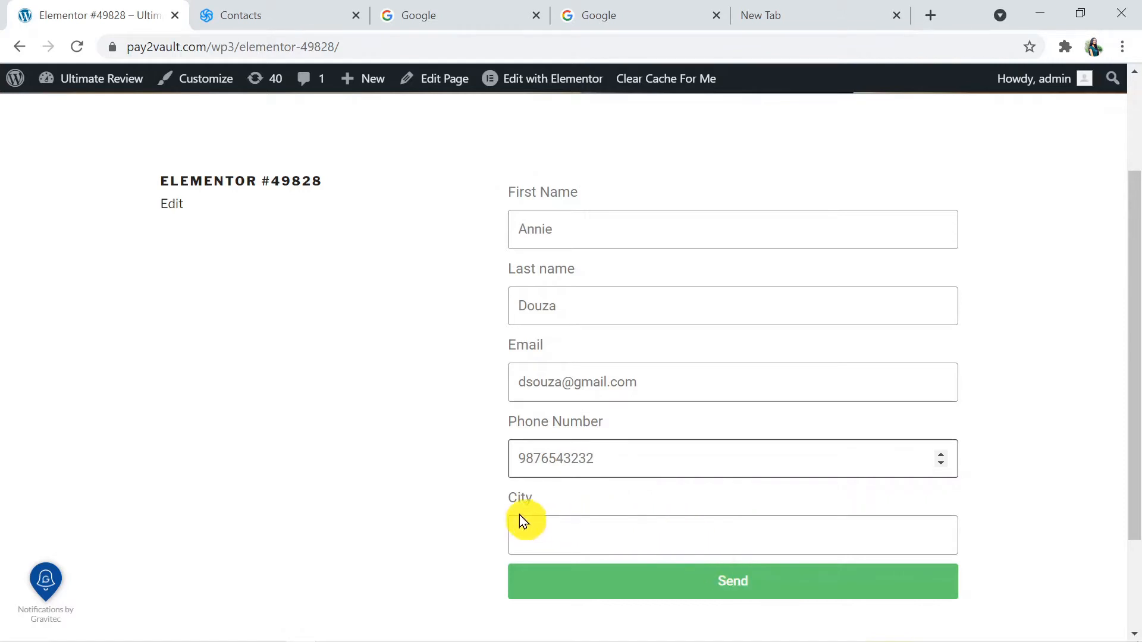
{"action": "left_click", "coordinate": [534, 528]}
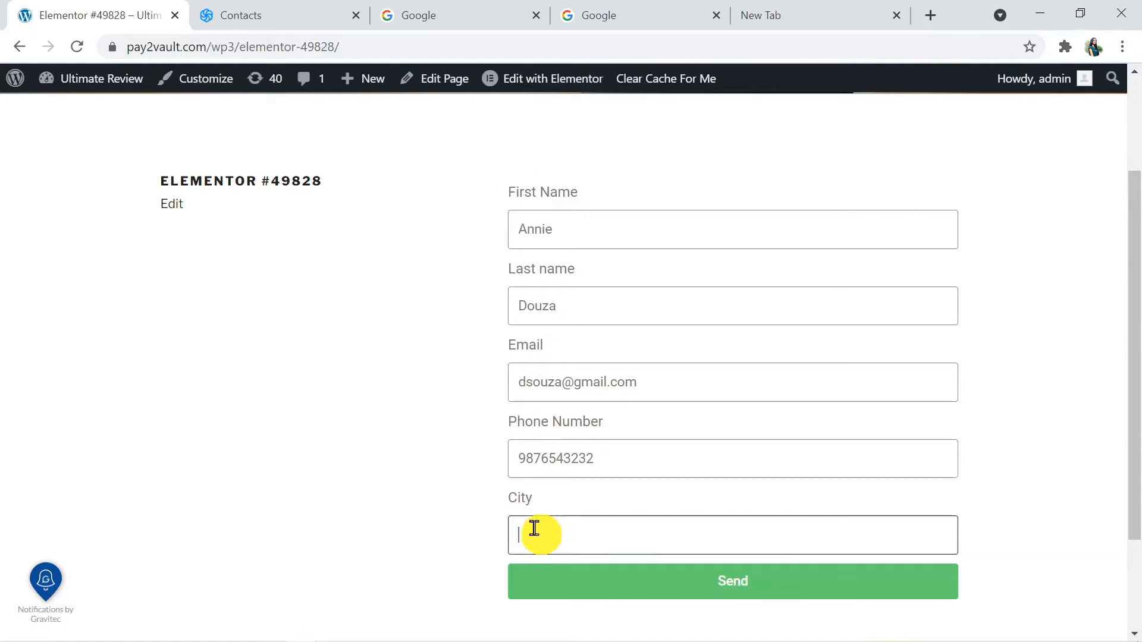
{"action": "type", "text": "Delh"}
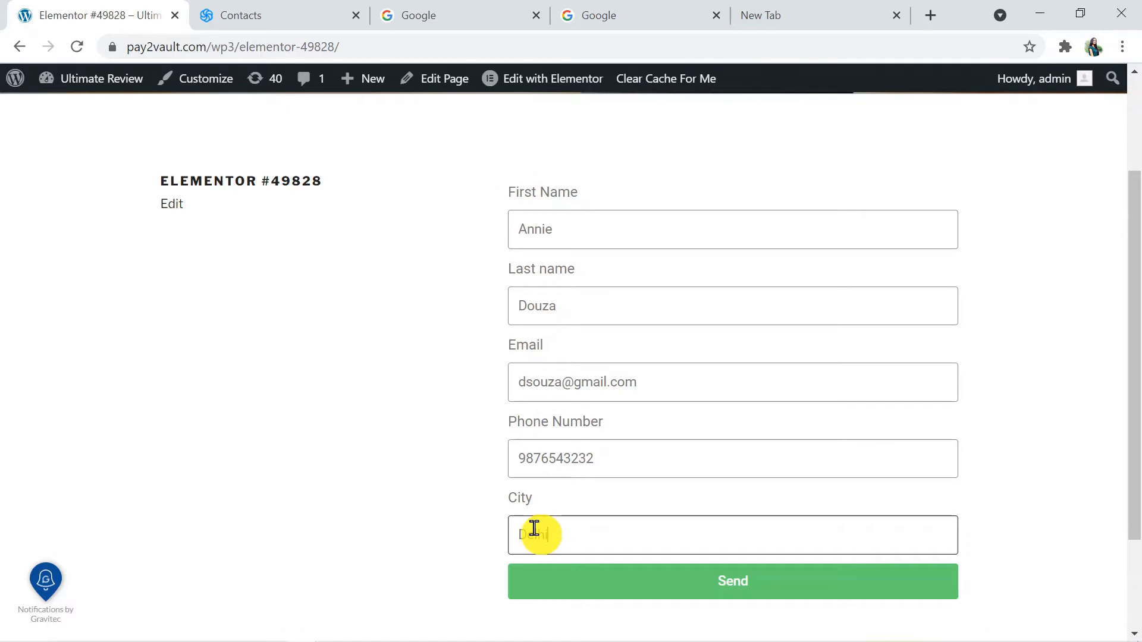
{"action": "type", "text": "i"}
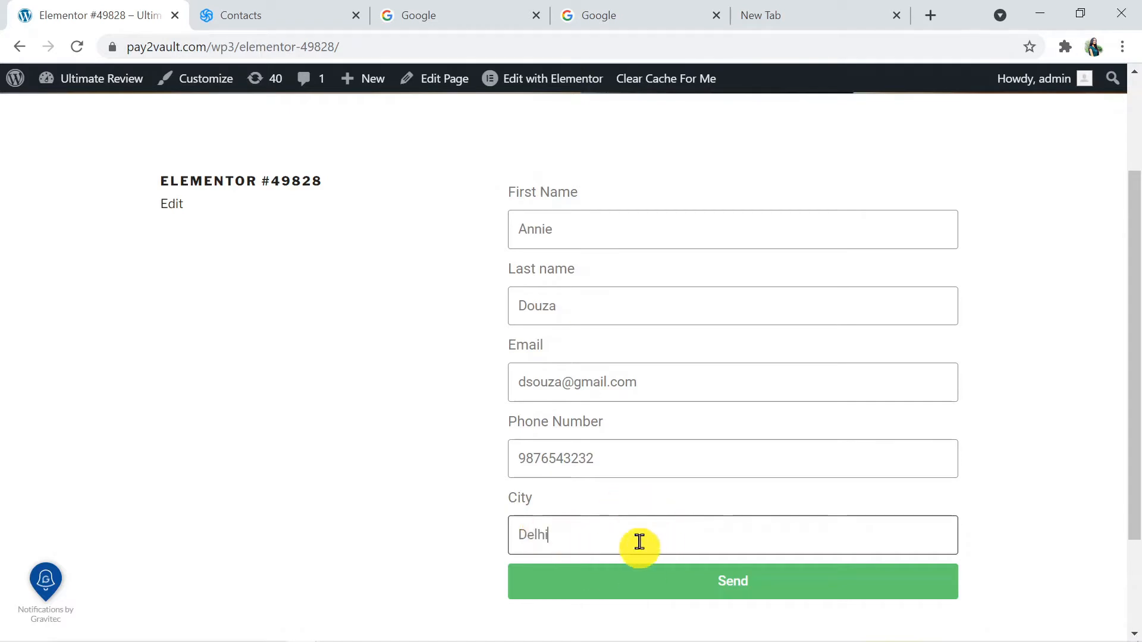
Submit the completed form and switch to the Sendinblue contacts list to check for the new contact.
{"action": "left_click", "coordinate": [698, 583]}
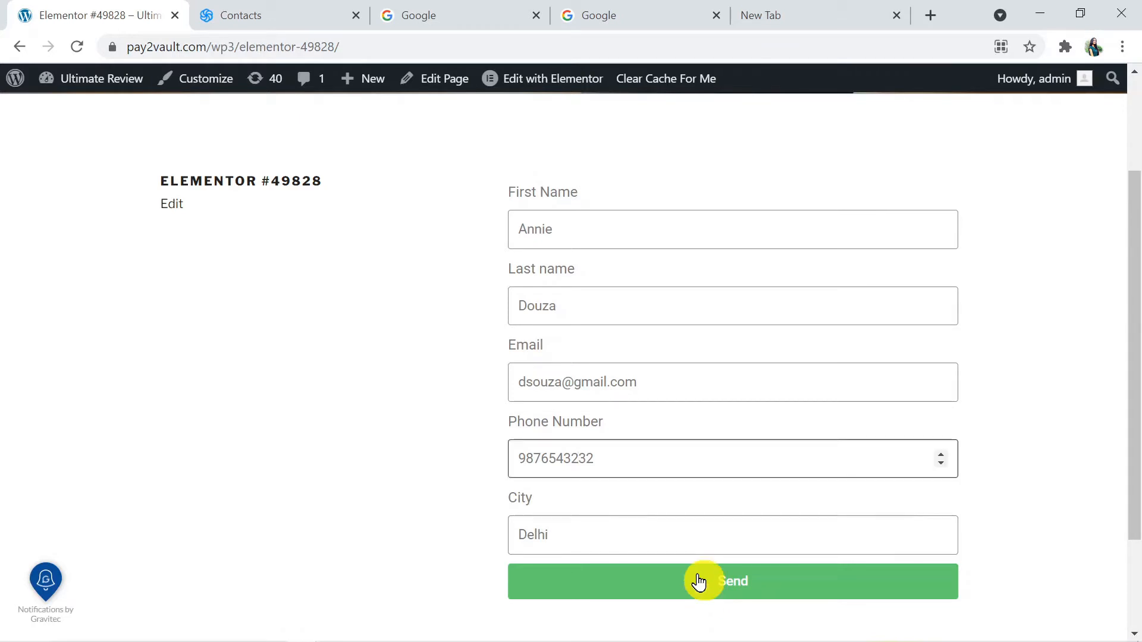
{"action": "left_click", "coordinate": [698, 583]}
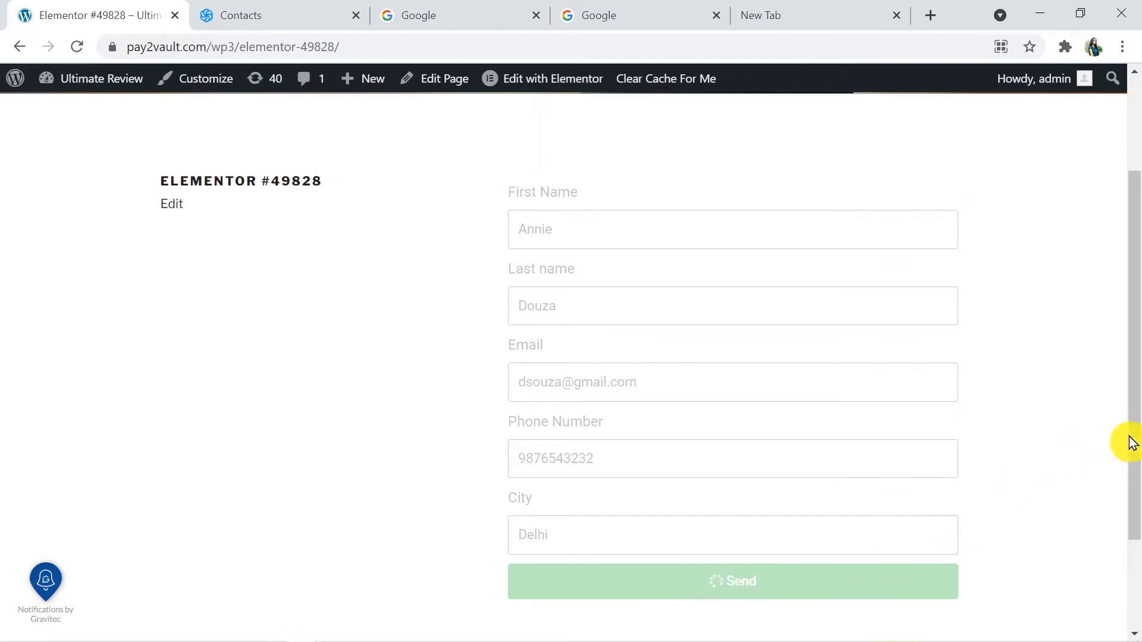
{"action": "left_click_drag", "start_coordinate": [1133, 440], "coordinate": [1132, 511]}
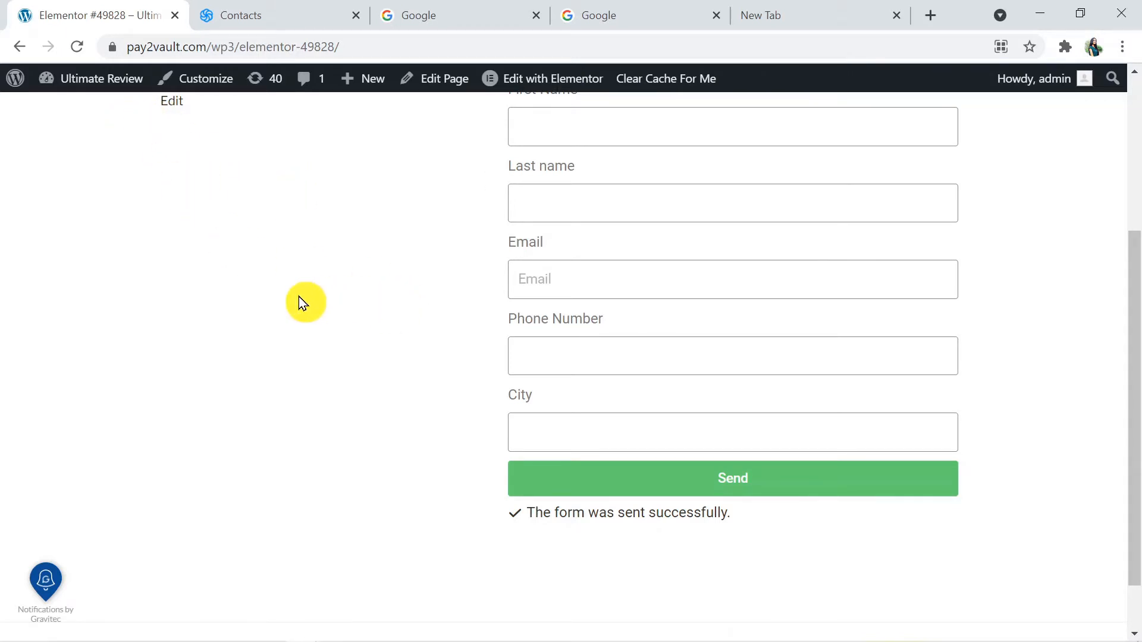
{"action": "left_click", "coordinate": [251, 19]}
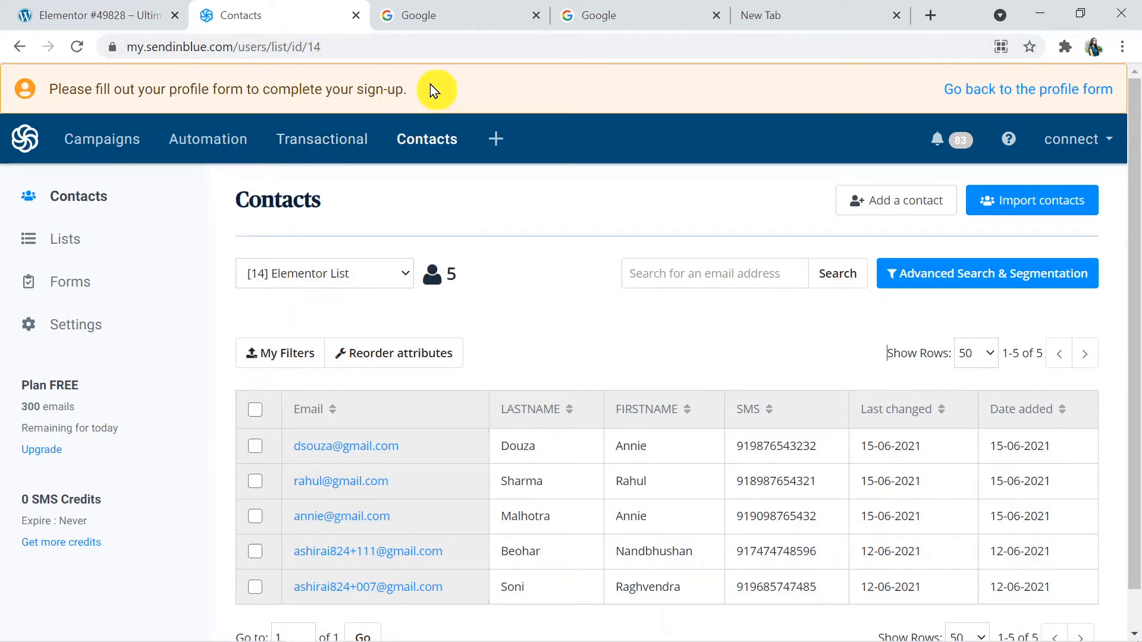
Switch to the first Google page and load pabbly.com there.
{"action": "left_click", "coordinate": [426, 10]}
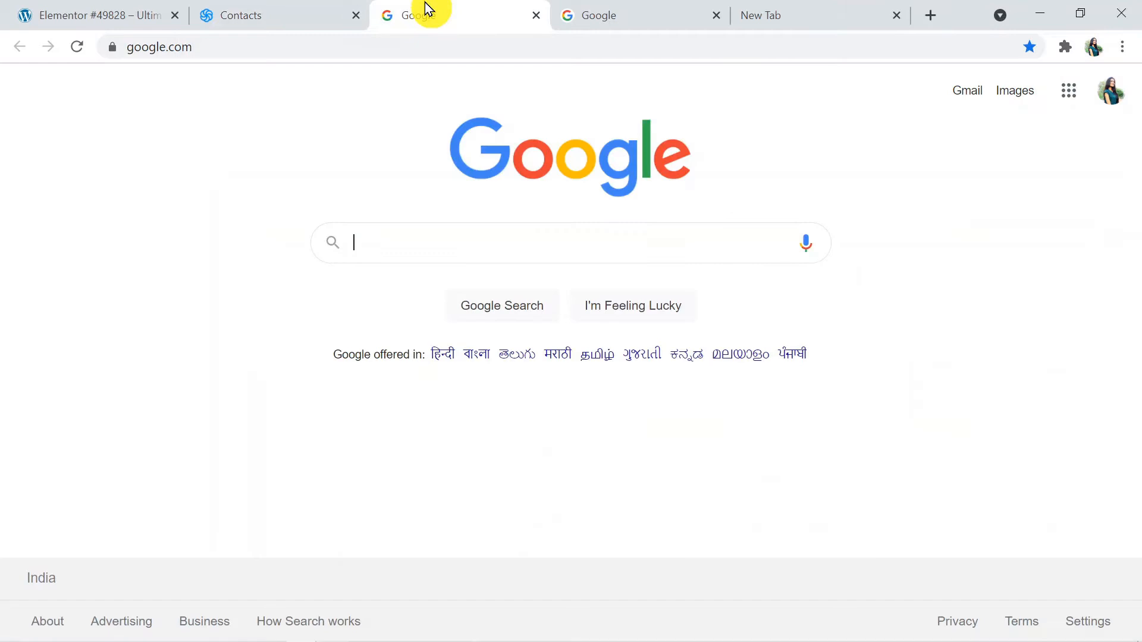
{"action": "left_click", "coordinate": [319, 39]}
{"action": "type", "text": "p"}
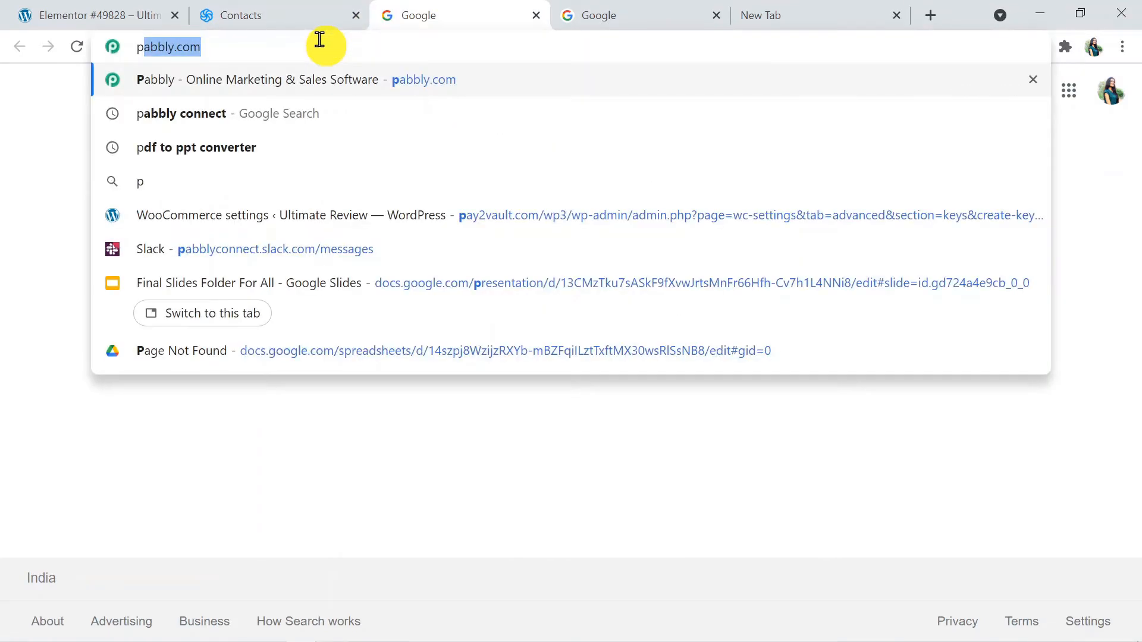
{"action": "type", "text": "abbly.com"}
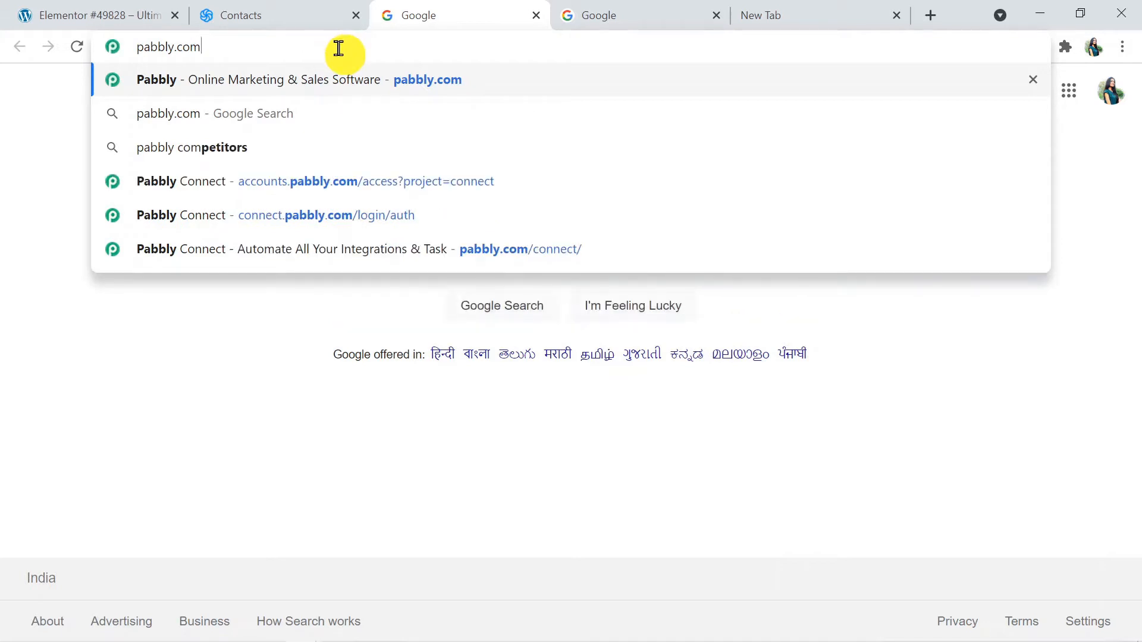
{"action": "key", "text": "Return"}
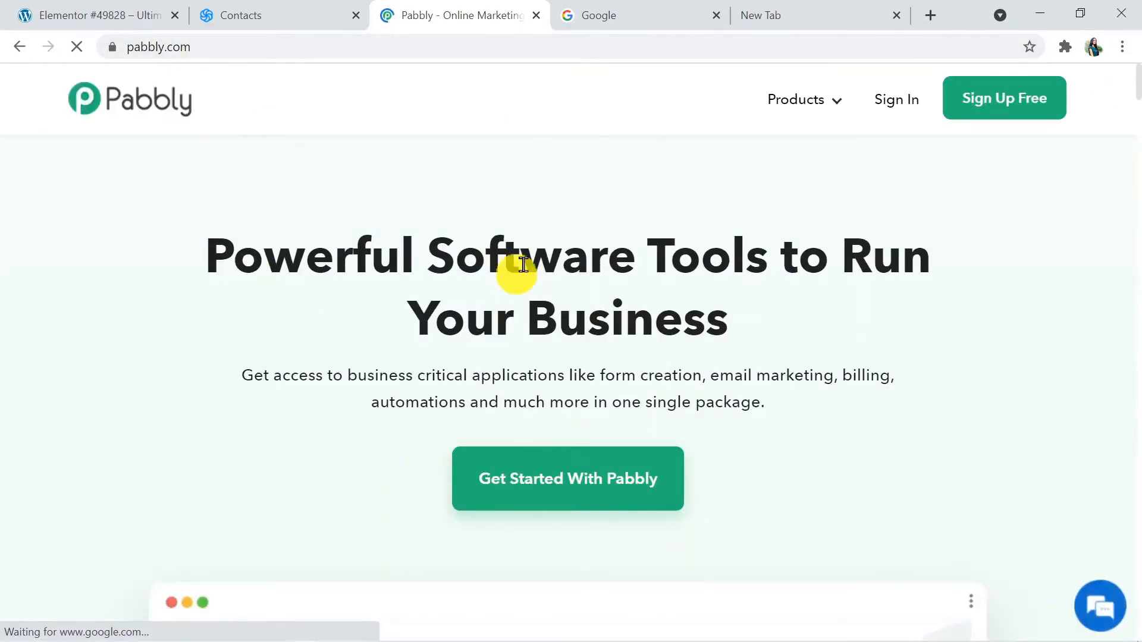
Choose Connect among the Pabbly products and access the Connect application from the account's apps.
{"action": "left_click", "coordinate": [813, 102]}
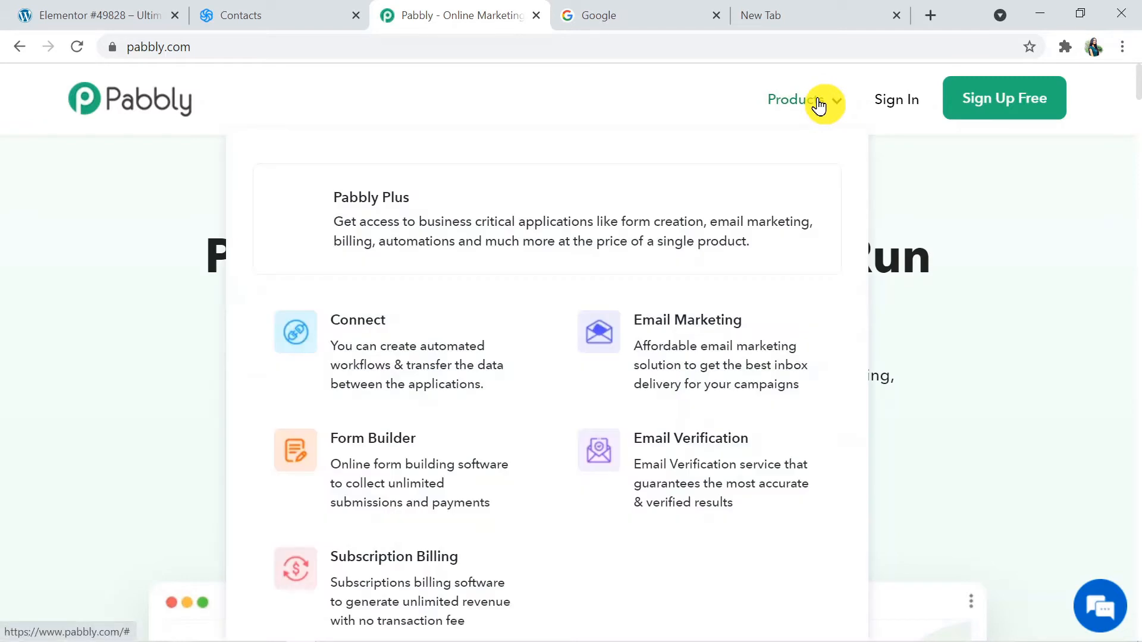
{"action": "left_click", "coordinate": [482, 326]}
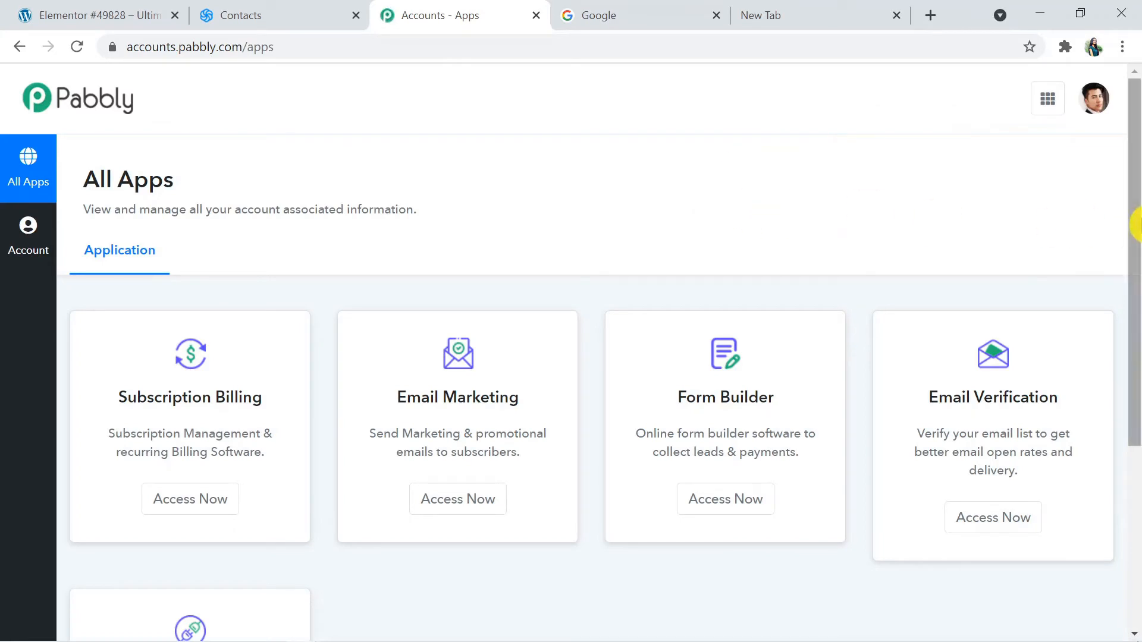
{"action": "left_click_drag", "start_coordinate": [1134, 224], "coordinate": [1133, 387]}
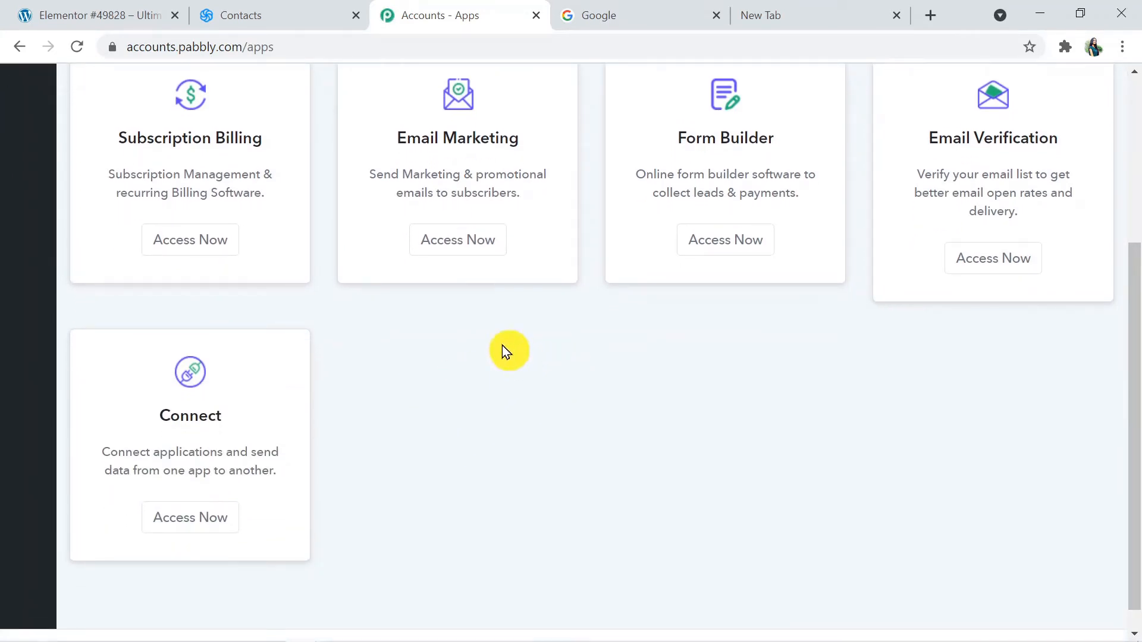
{"action": "left_click", "coordinate": [220, 528]}
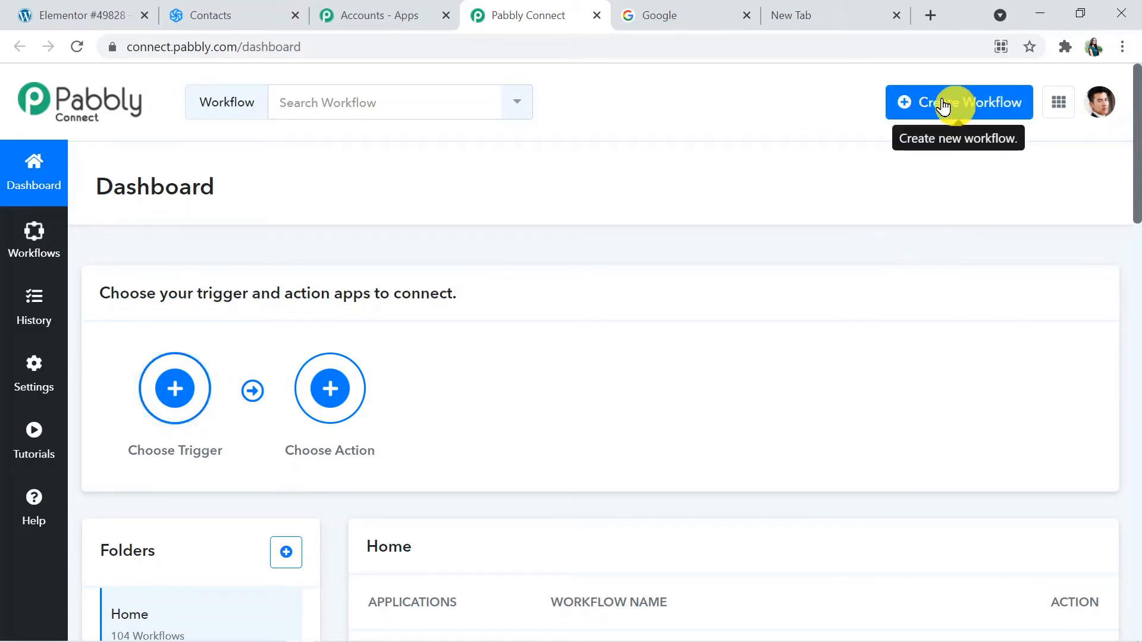
Create a new workflow named Elementor to Sendinblue.
{"action": "left_click", "coordinate": [974, 103]}
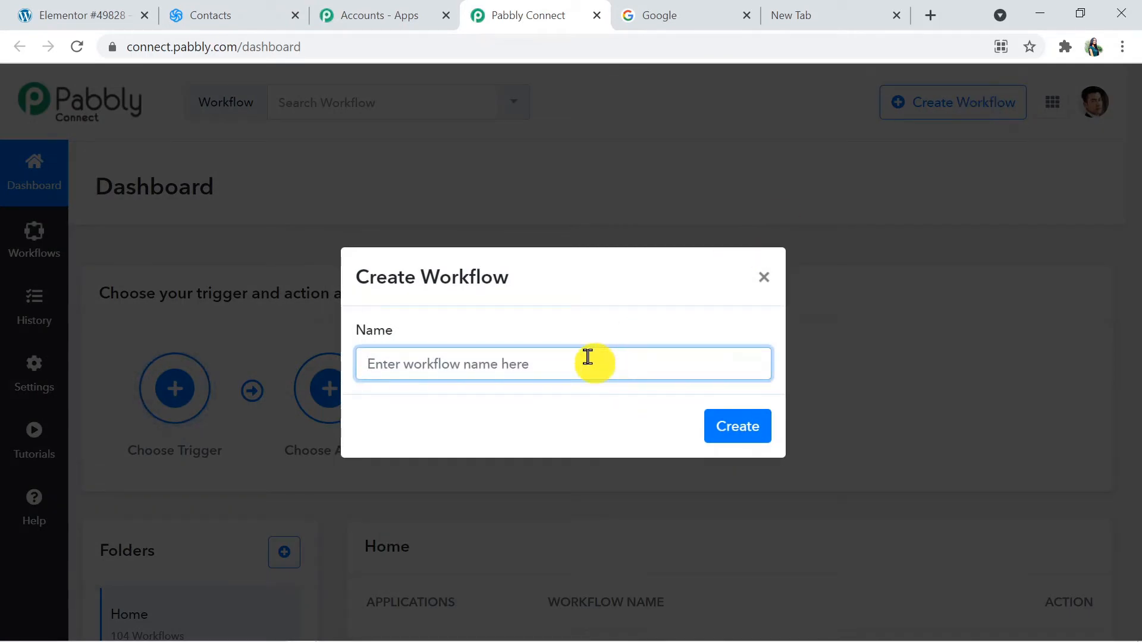
{"action": "type", "text": "E"}
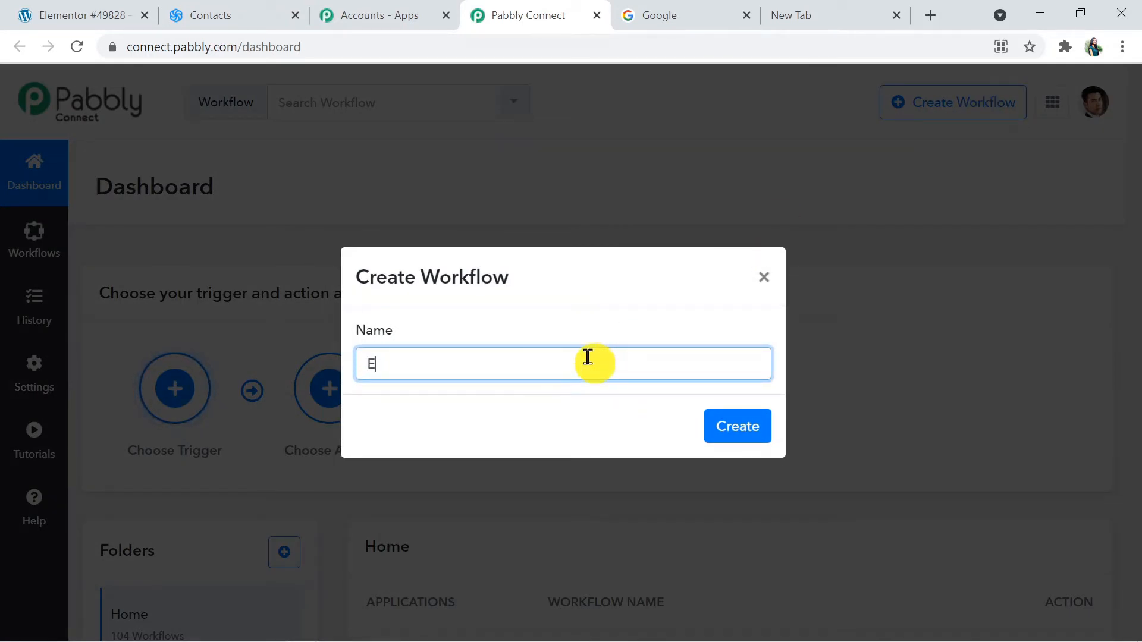
{"action": "type", "text": "lementor to Se"}
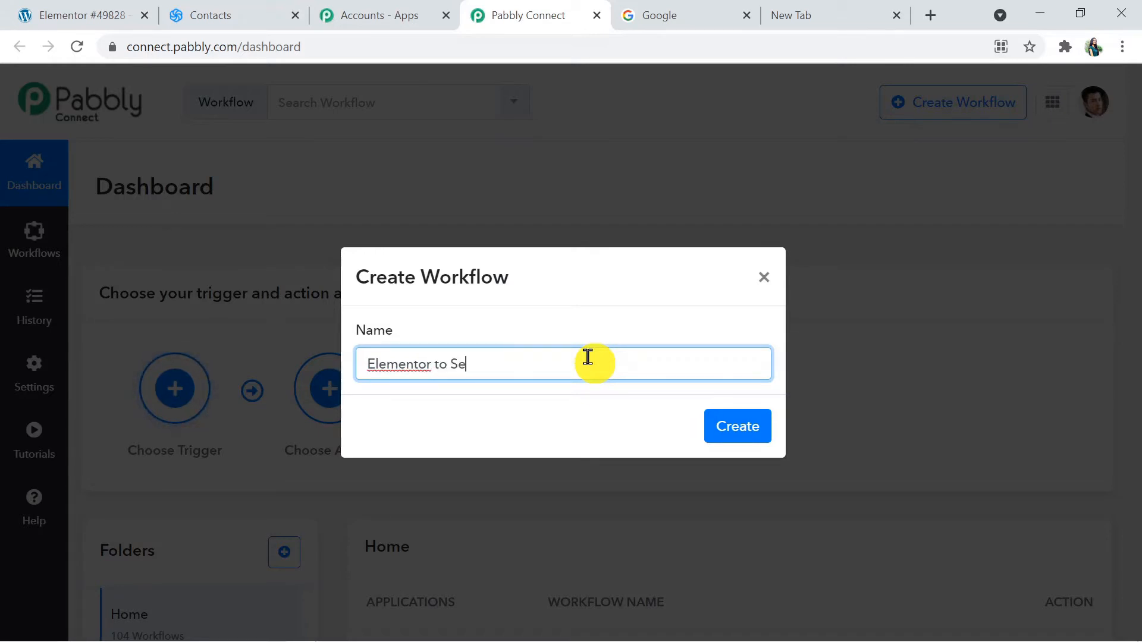
{"action": "type", "text": "ndinblue"}
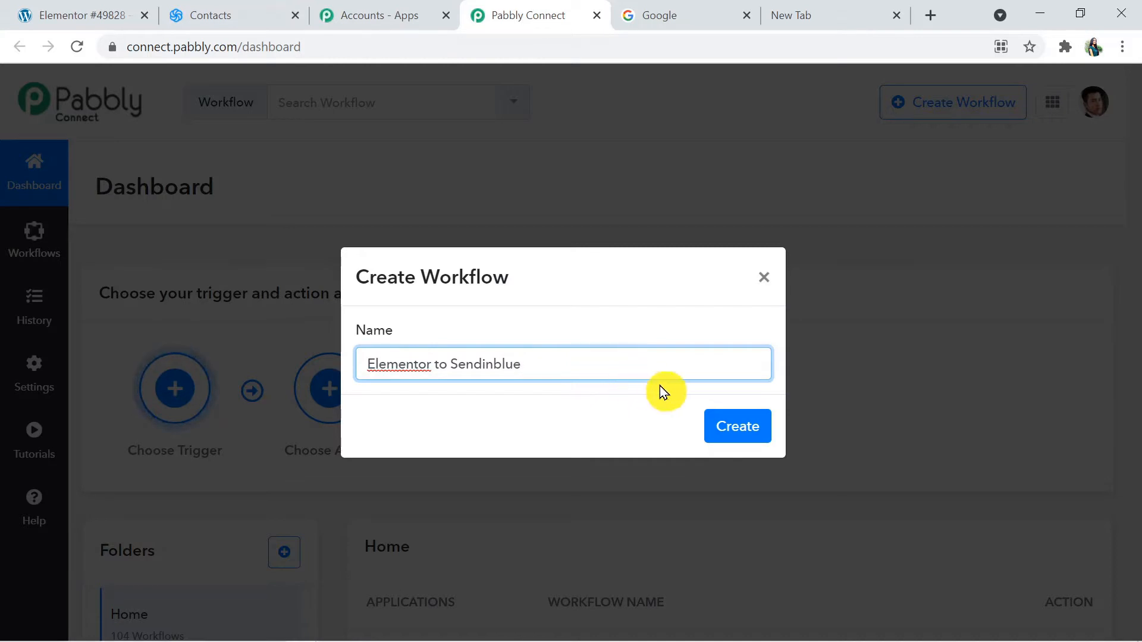
{"action": "left_click", "coordinate": [736, 426]}
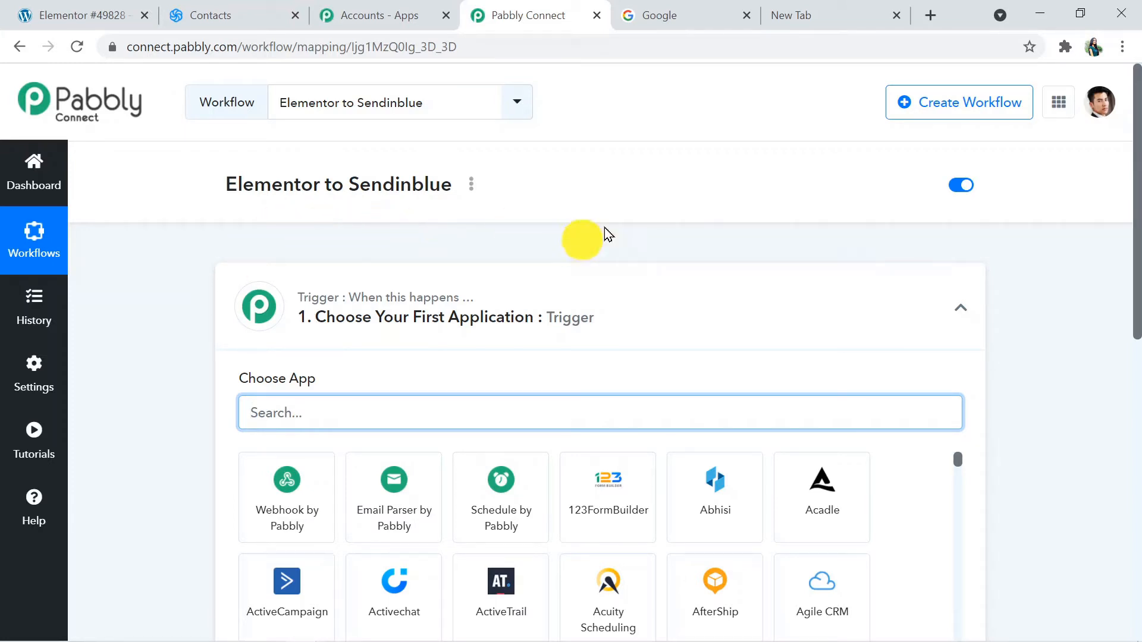
Expand the workflow's action step and examine the app choices in the trigger and action sections.
{"action": "left_click_drag", "start_coordinate": [1136, 217], "coordinate": [1134, 327]}
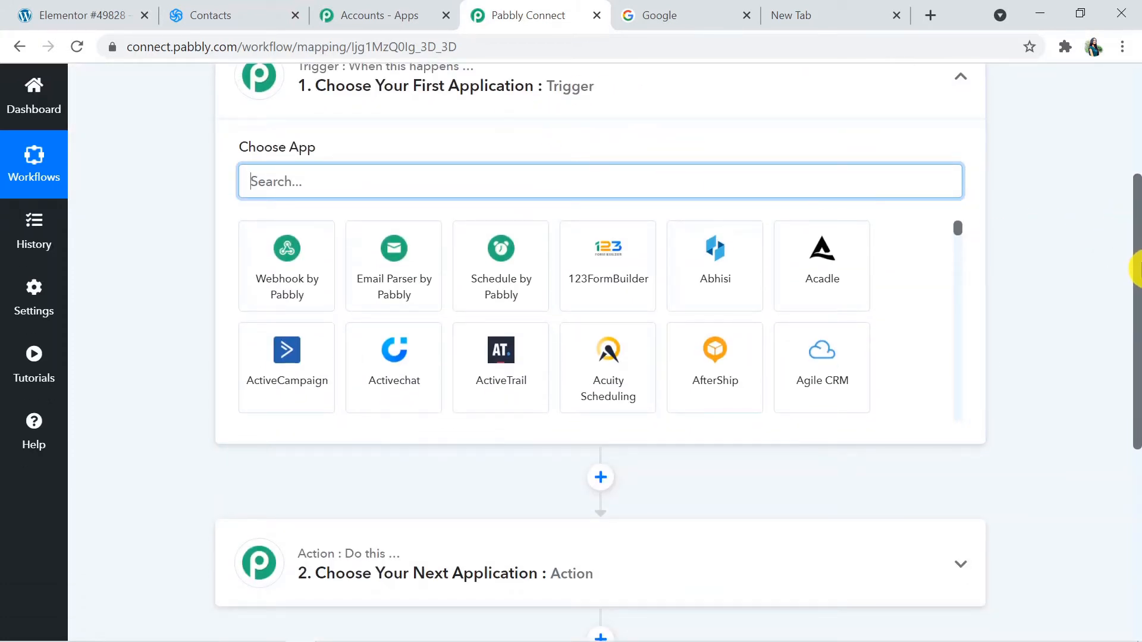
{"action": "scroll", "coordinate": [902, 361], "scroll_direction": "down", "scroll_amount": 2}
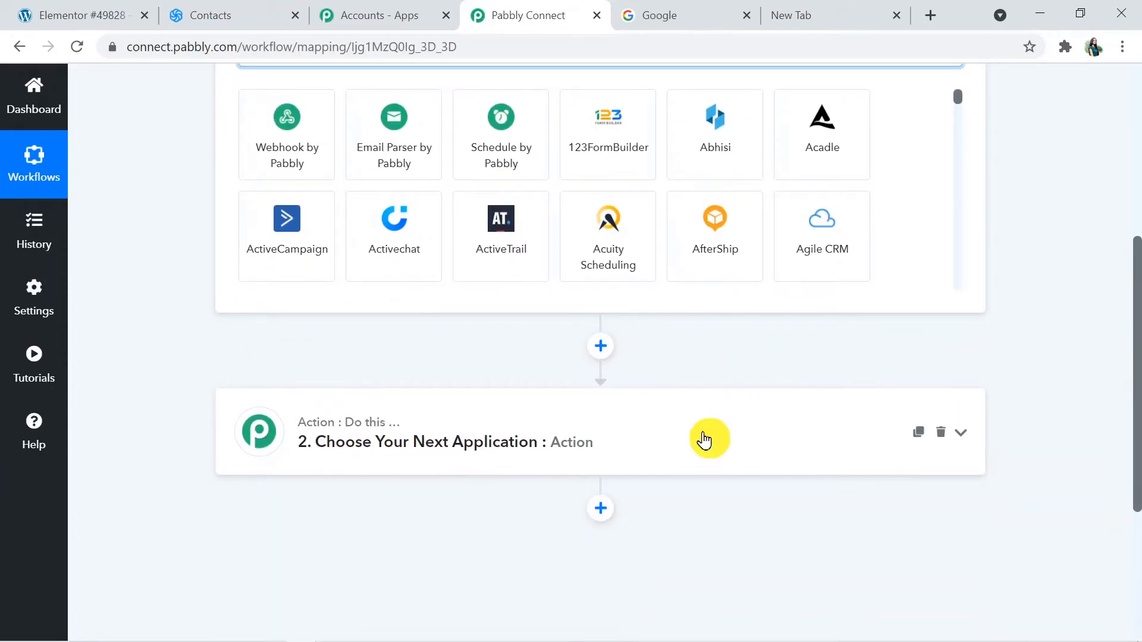
{"action": "left_click", "coordinate": [707, 438]}
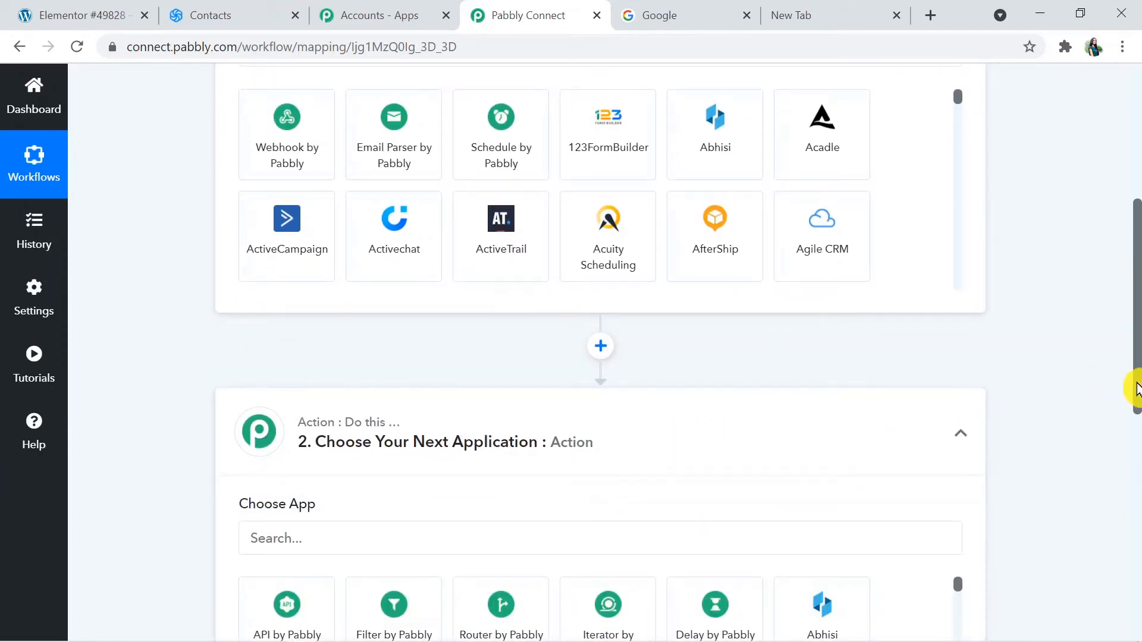
{"action": "left_click_drag", "start_coordinate": [1137, 390], "coordinate": [1137, 331]}
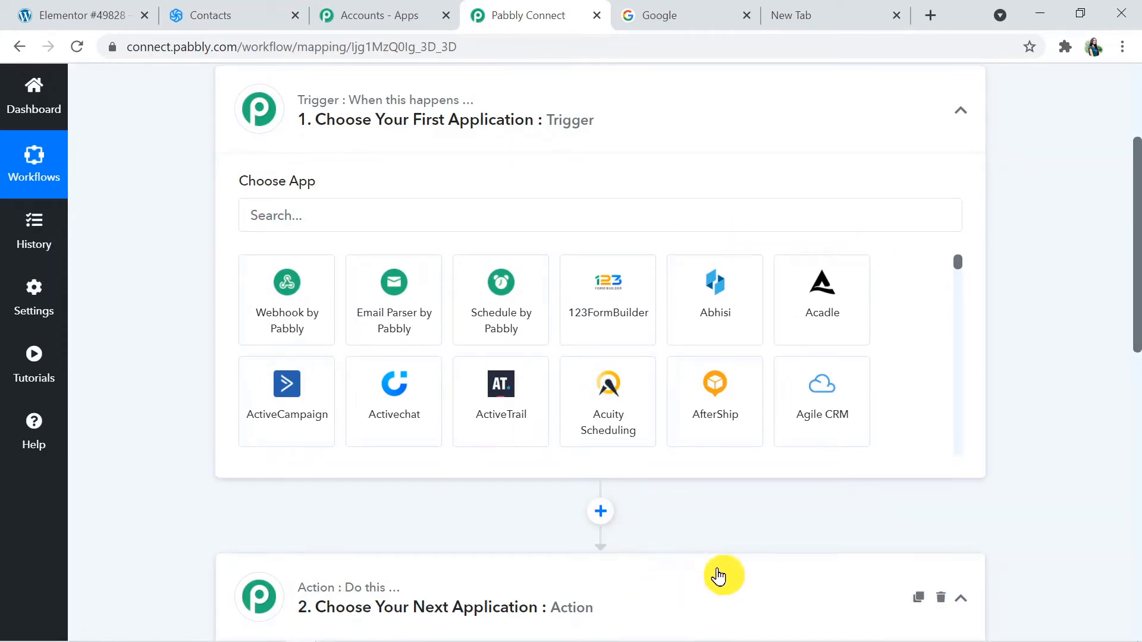
{"action": "mouse_move", "coordinate": [1133, 305]}
{"action": "left_mouse_down"}
{"action": "mouse_move", "coordinate": [1136, 265]}
{"action": "mouse_move", "coordinate": [1136, 316]}
{"action": "left_mouse_up"}
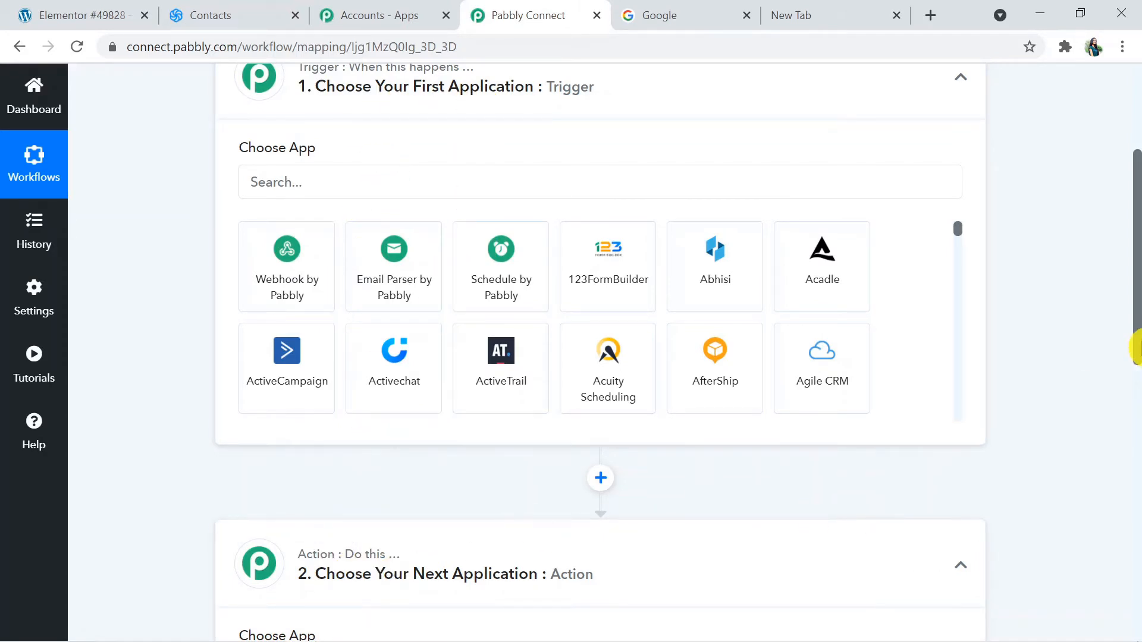
{"action": "left_click_drag", "start_coordinate": [1137, 331], "coordinate": [1134, 283]}
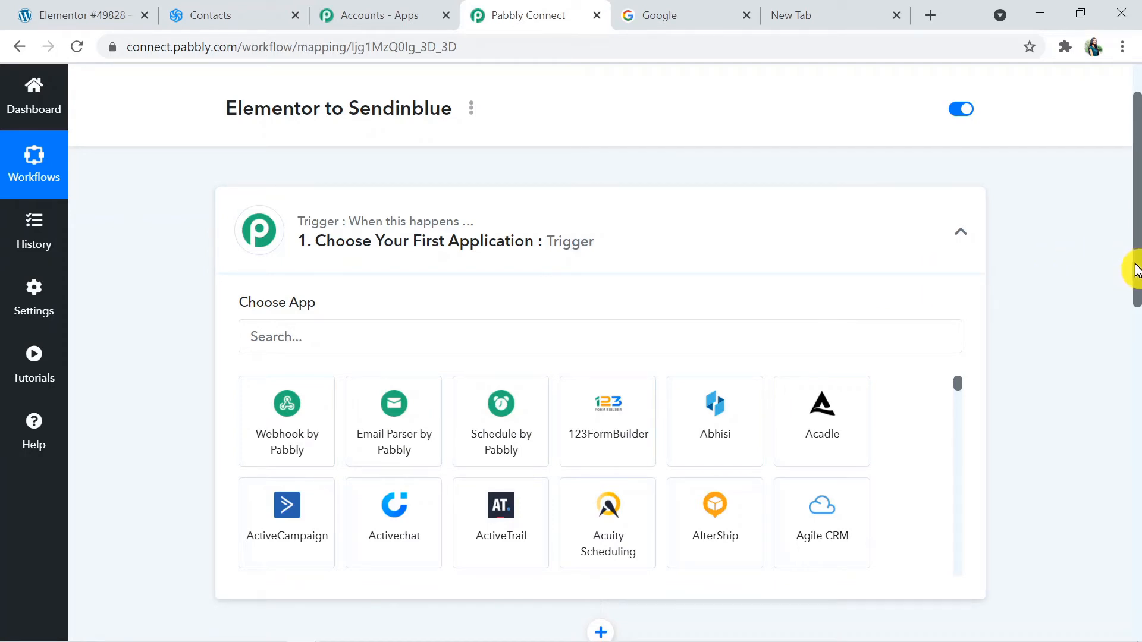
{"action": "left_click_drag", "start_coordinate": [1135, 271], "coordinate": [1136, 321]}
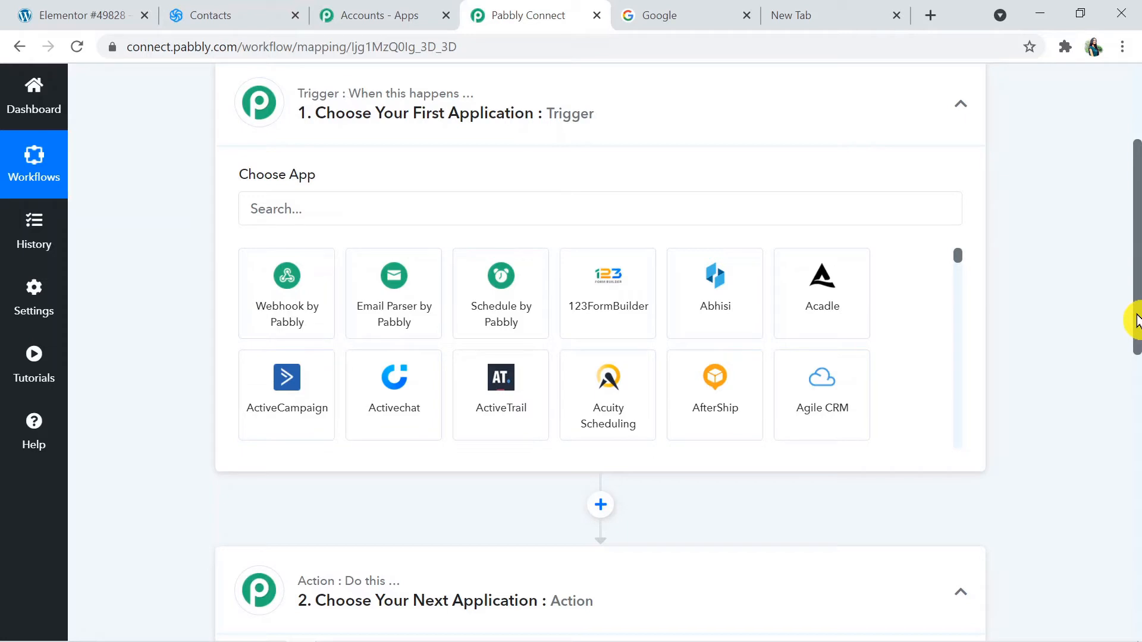
{"action": "left_click_drag", "start_coordinate": [1136, 309], "coordinate": [1135, 268]}
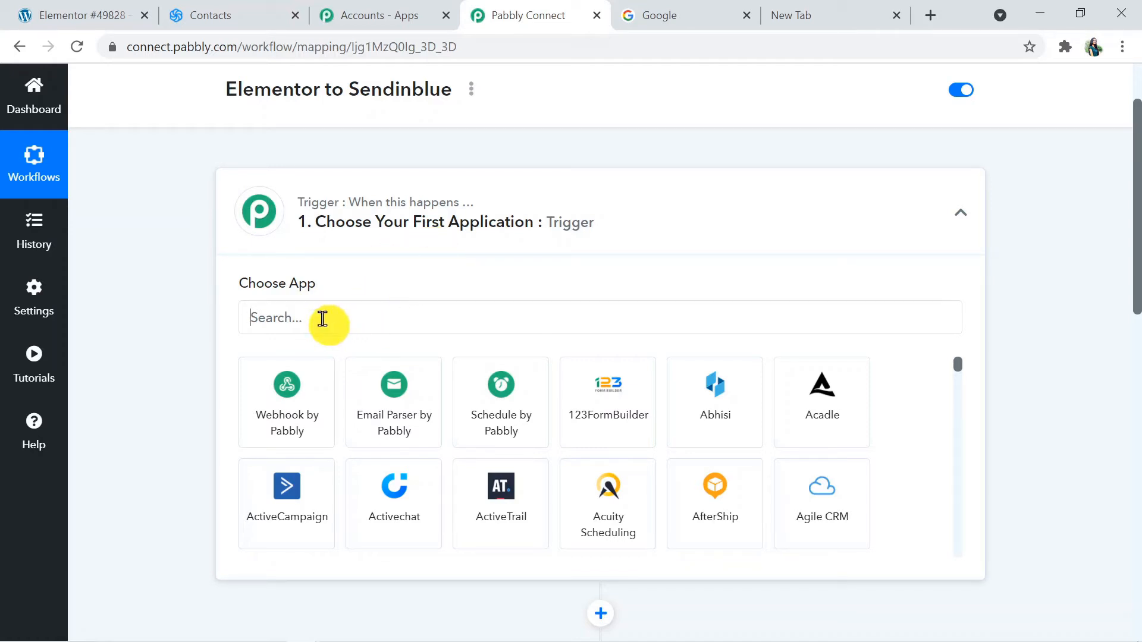
Set the workflow's trigger to the Elementor app with the New Form Submission event.
{"action": "left_click", "coordinate": [323, 319]}
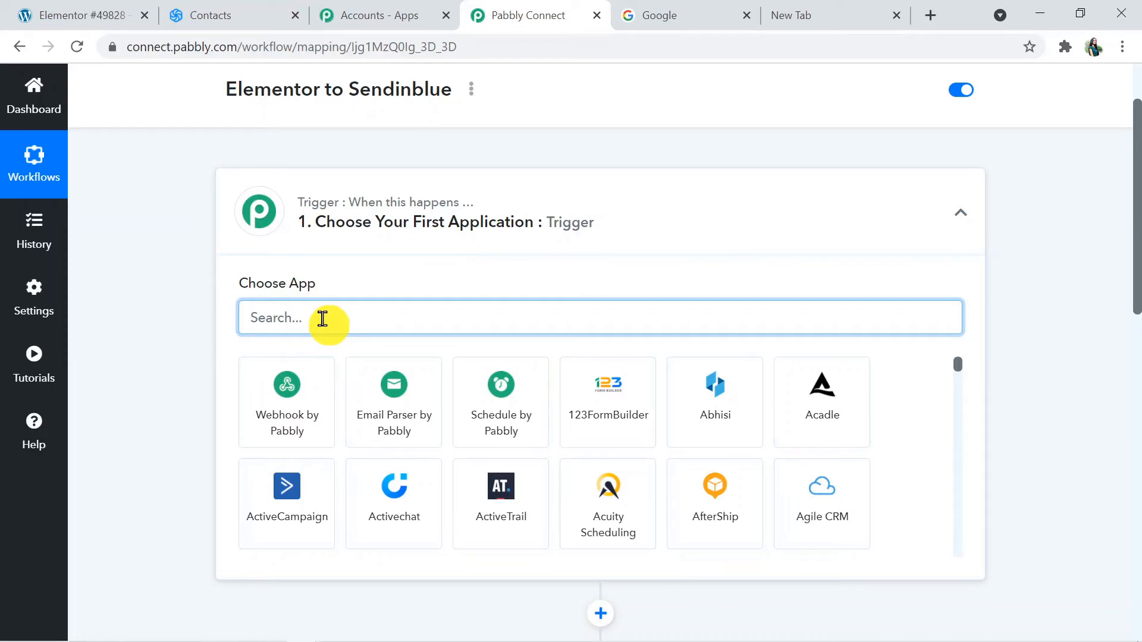
{"action": "type", "text": "ele"}
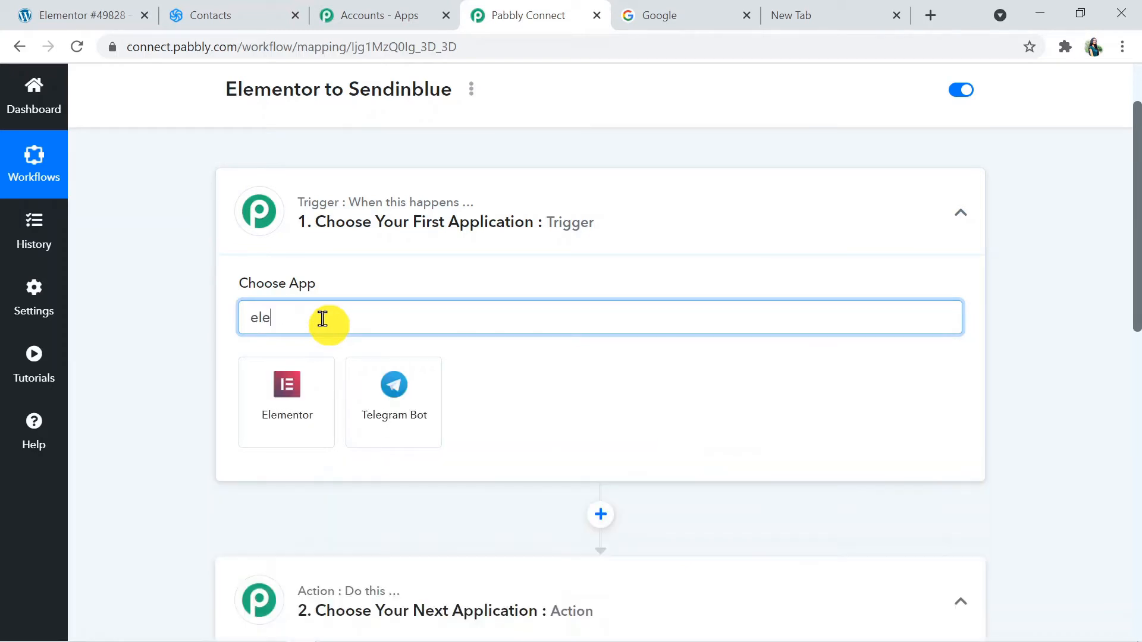
{"action": "left_click", "coordinate": [275, 395]}
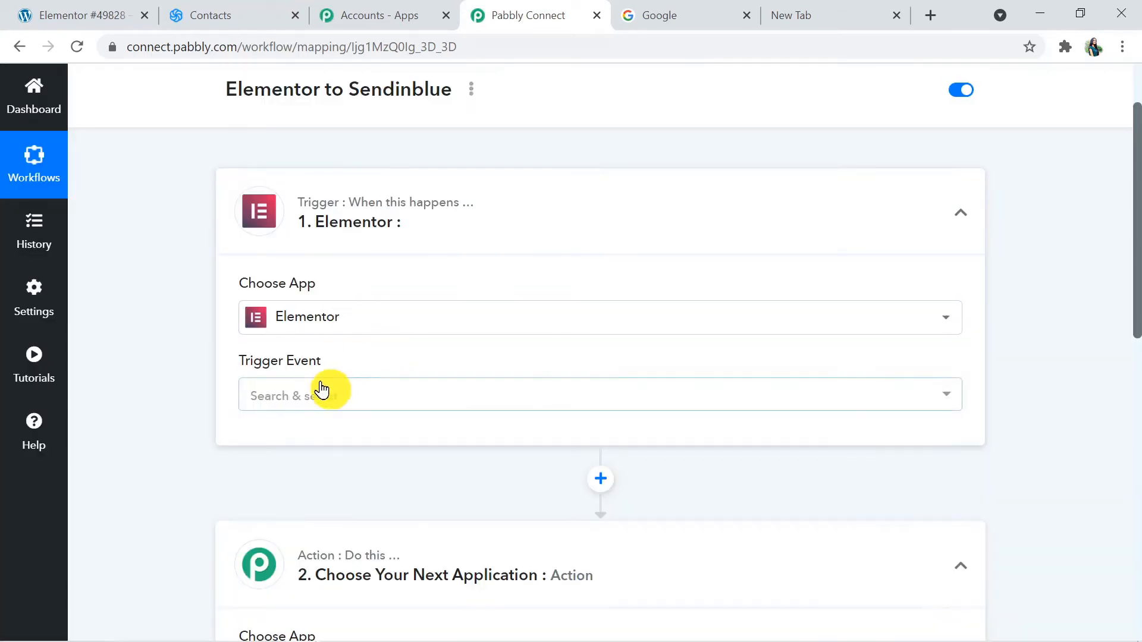
{"action": "left_click", "coordinate": [345, 410]}
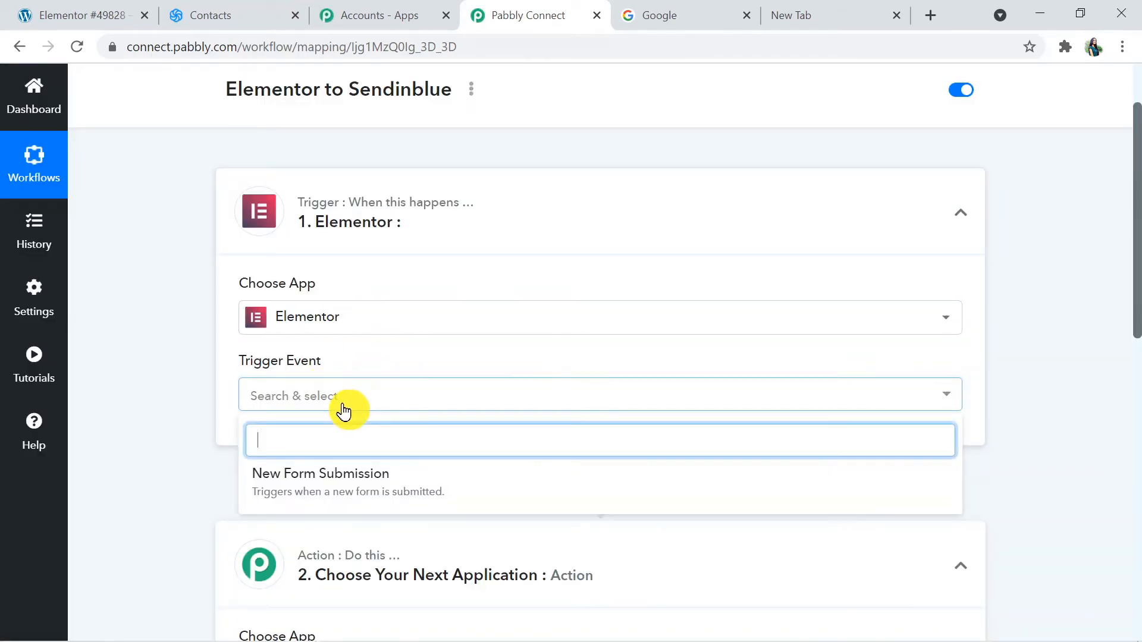
{"action": "left_click", "coordinate": [327, 483]}
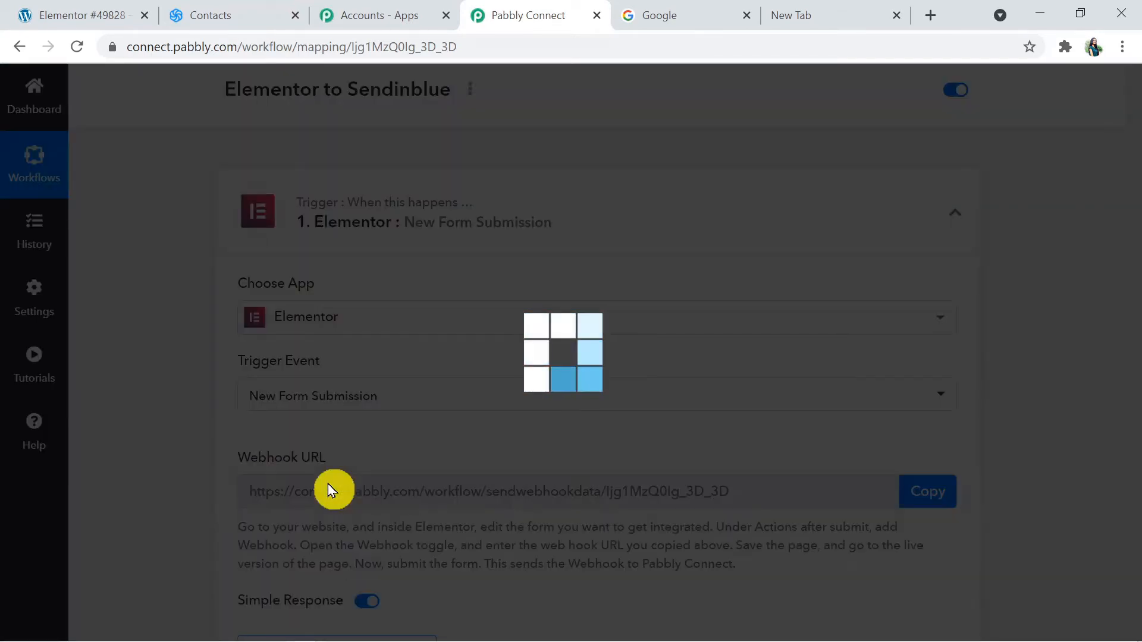
Switch to the Elementor editor and set the contact form's action after submit to Webhook in place of Email.
{"action": "scroll", "coordinate": [1014, 264], "scroll_direction": "down", "scroll_amount": 2}
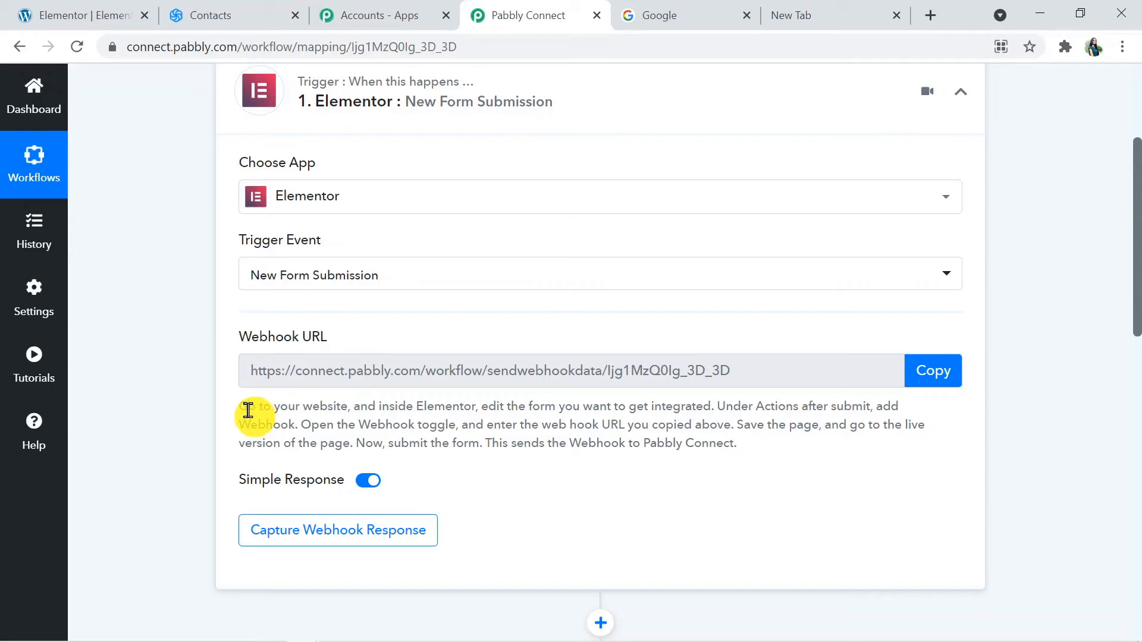
{"action": "left_click_drag", "start_coordinate": [248, 411], "coordinate": [484, 462]}
{"action": "left_click", "coordinate": [542, 501]}
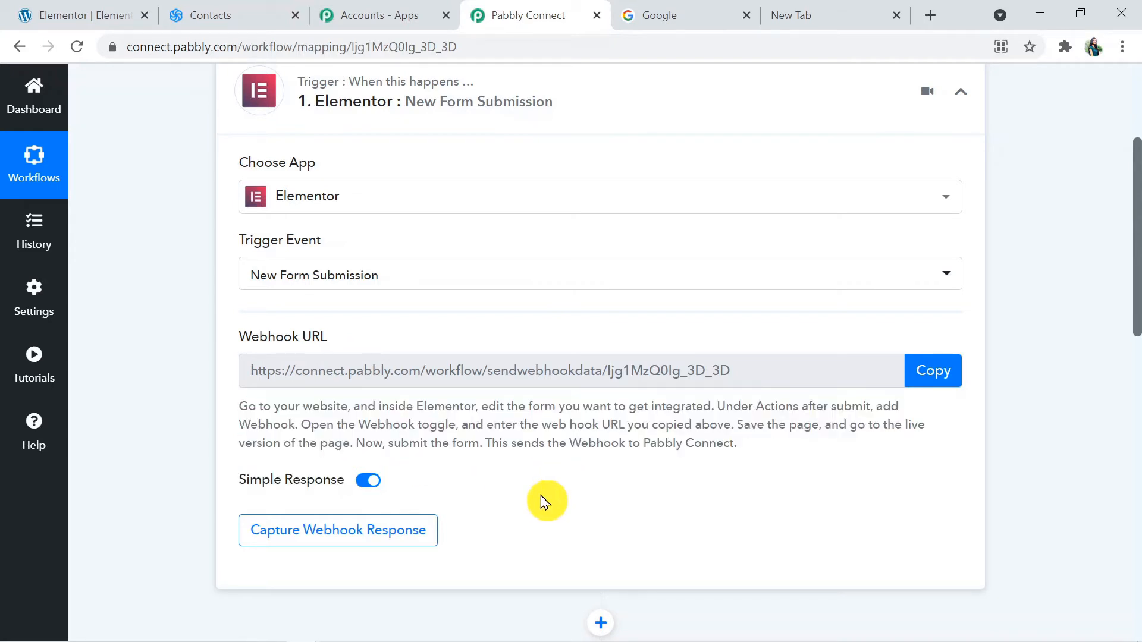
{"action": "left_click", "coordinate": [136, 10]}
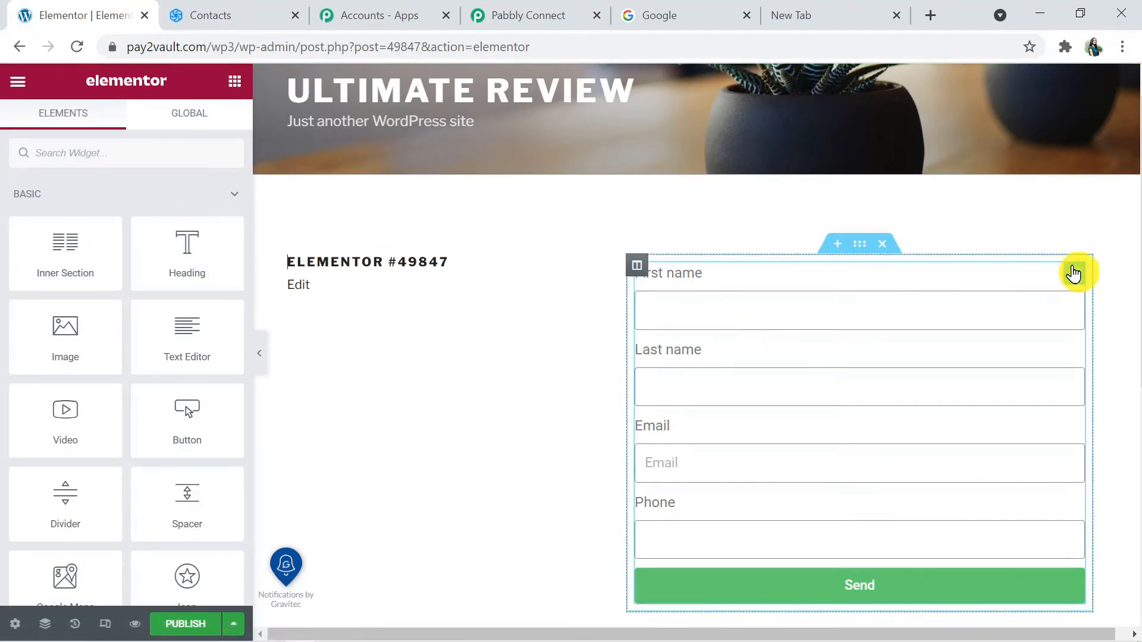
{"action": "left_click", "coordinate": [1074, 272]}
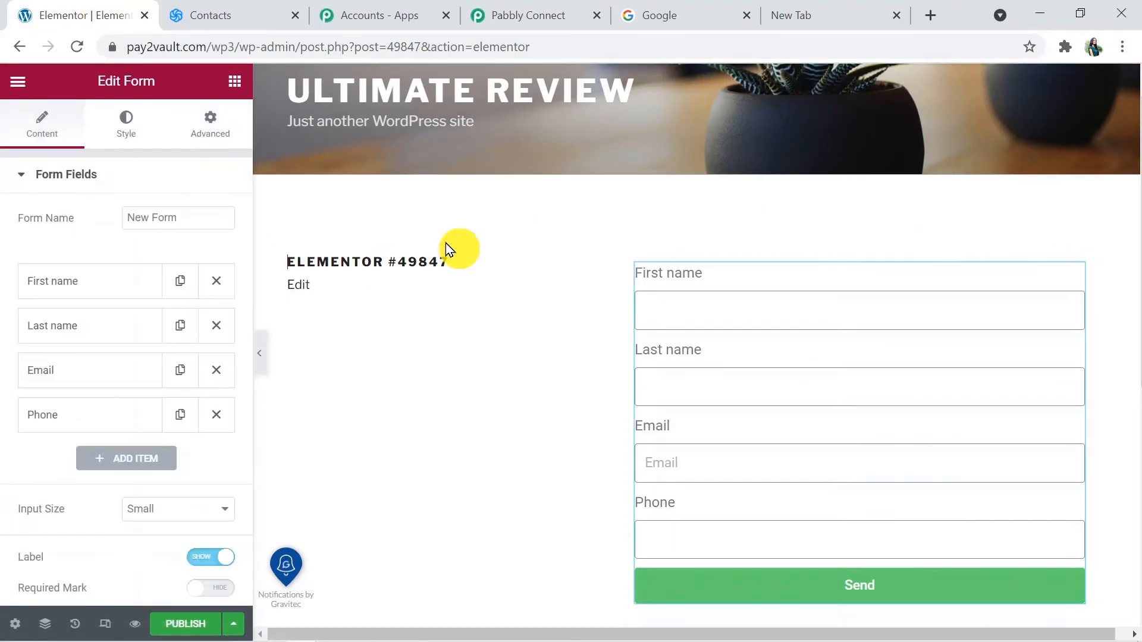
{"action": "left_click", "coordinate": [116, 172]}
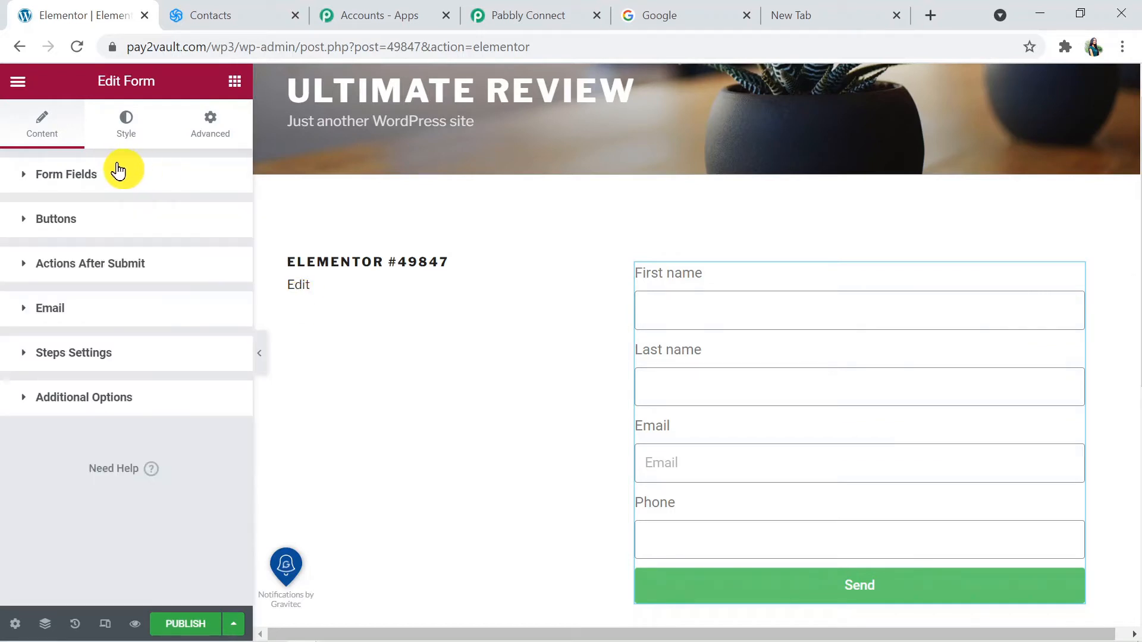
{"action": "left_click", "coordinate": [109, 271]}
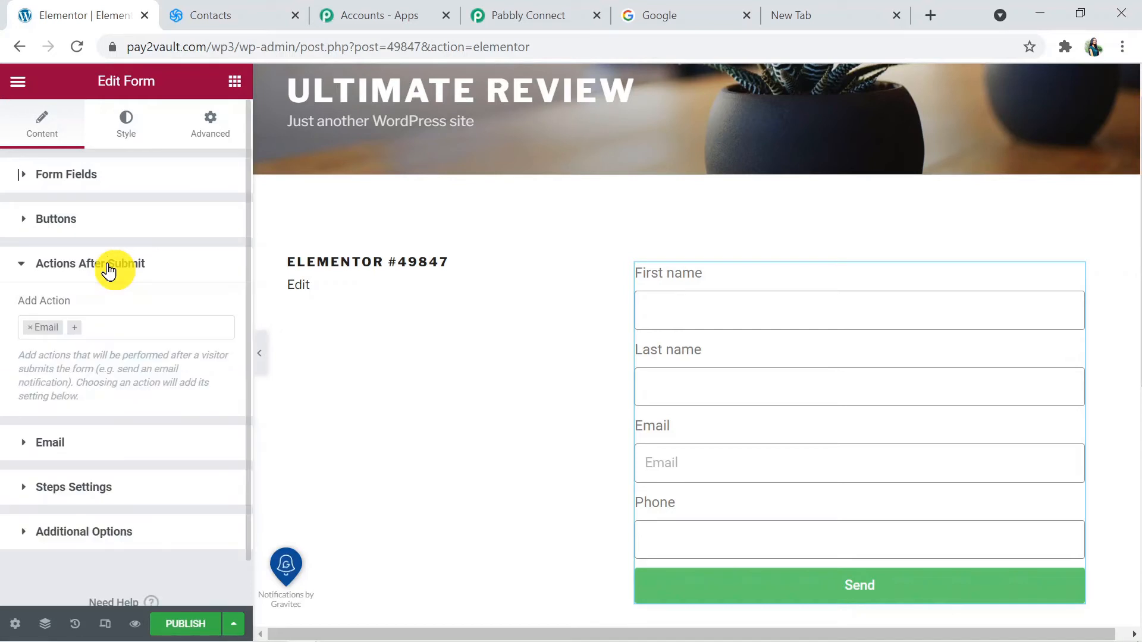
{"action": "left_click", "coordinate": [33, 334]}
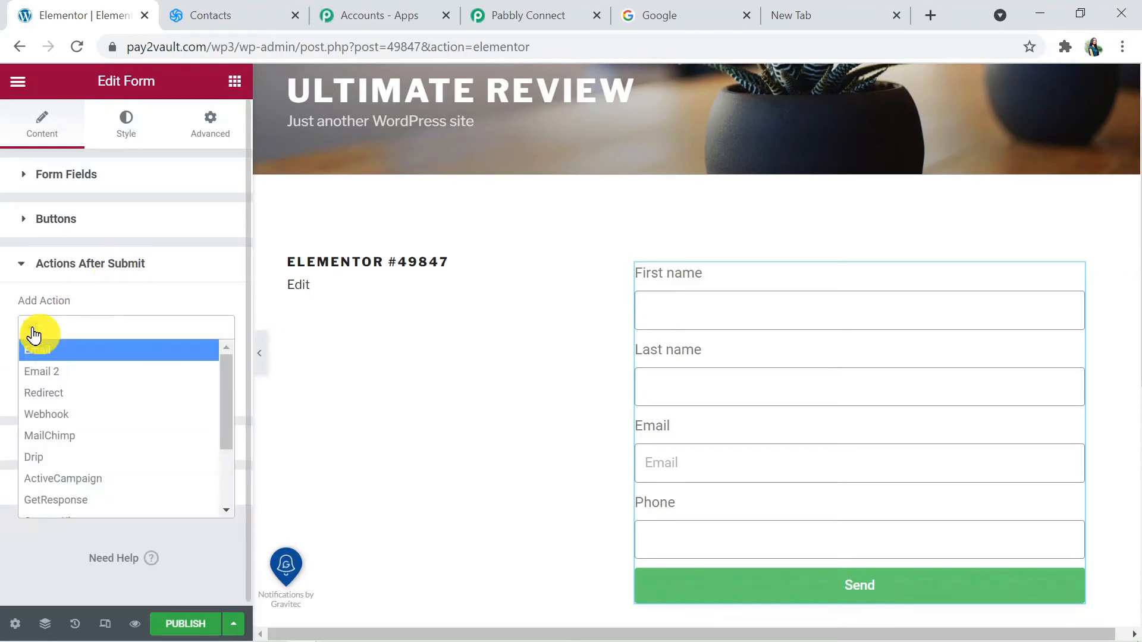
{"action": "left_click", "coordinate": [53, 414]}
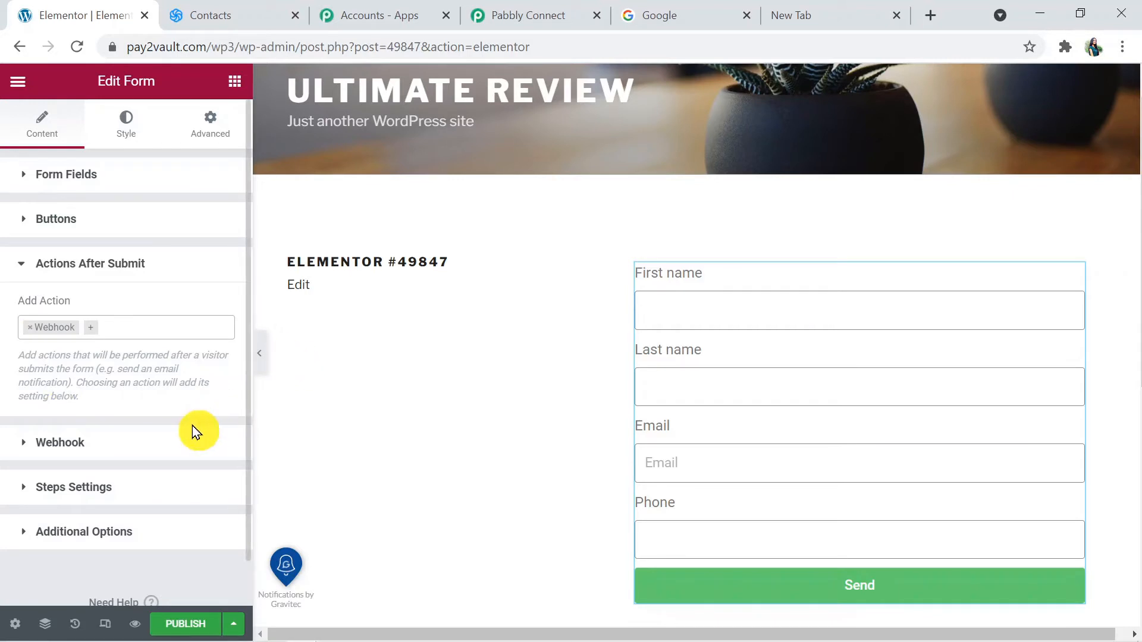
Copy the trigger's webhook URL from Pabbly Connect into the Webhook URL setting of the Elementor form.
{"action": "left_click", "coordinate": [189, 447]}
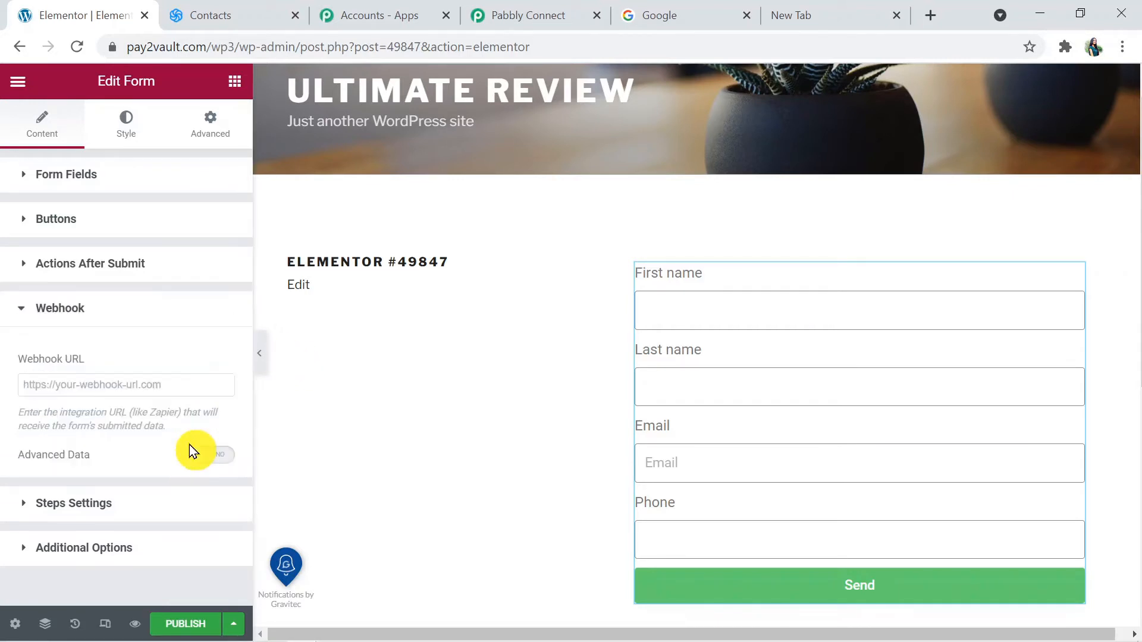
{"action": "left_click", "coordinate": [122, 382]}
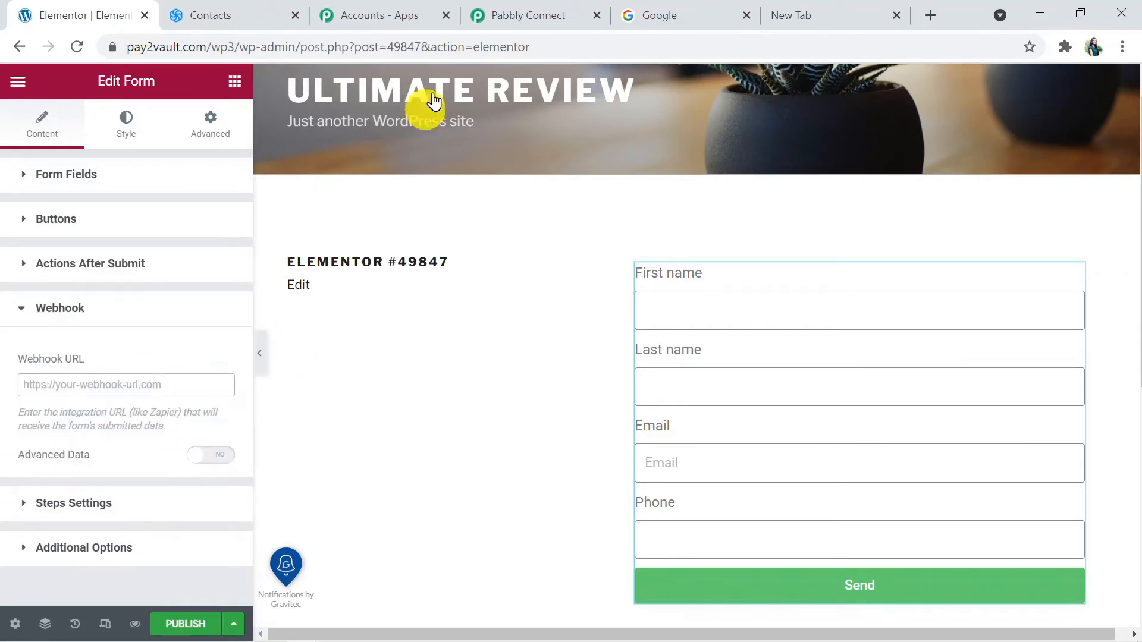
{"action": "left_click", "coordinate": [499, 16]}
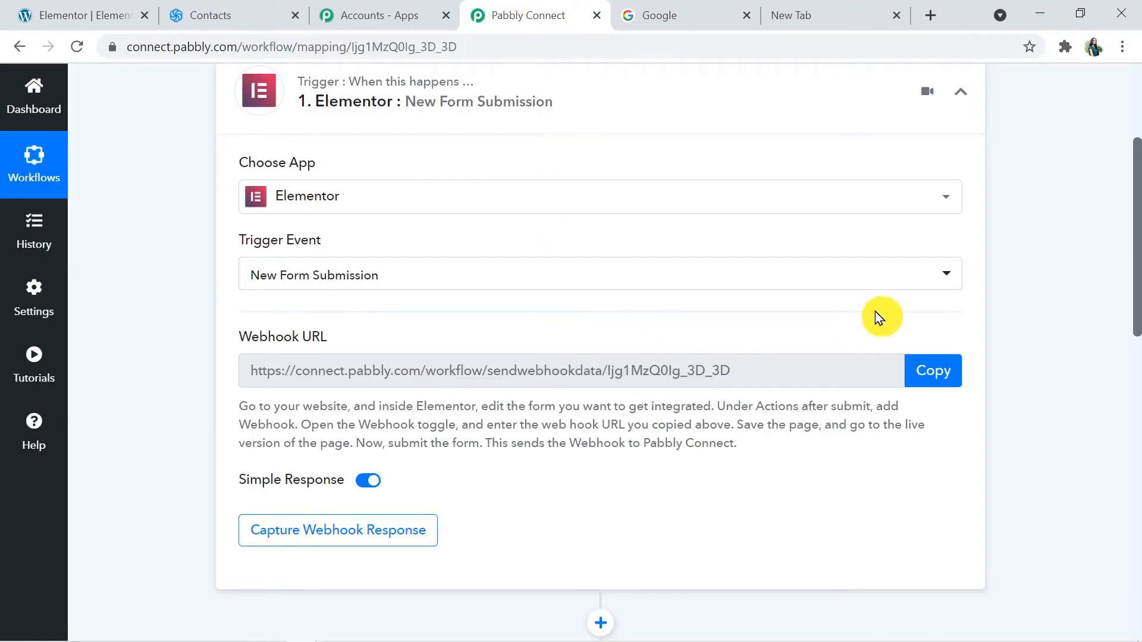
{"action": "left_click", "coordinate": [932, 370]}
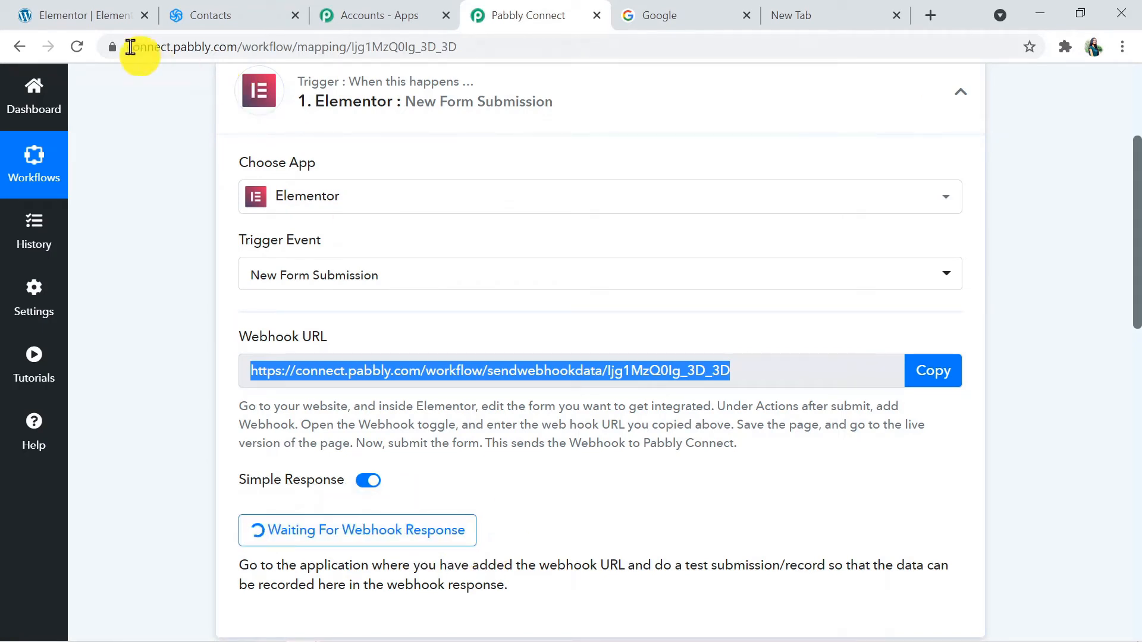
{"action": "left_click", "coordinate": [31, 13]}
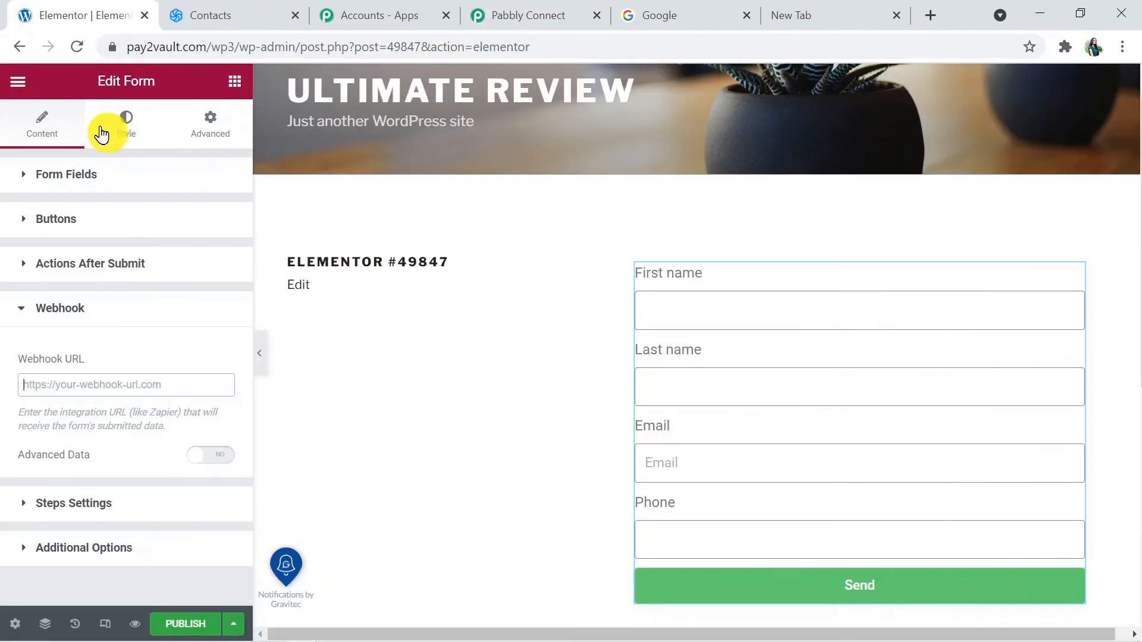
{"action": "left_click", "coordinate": [65, 379]}
{"action": "key", "text": "ctrl+v"}
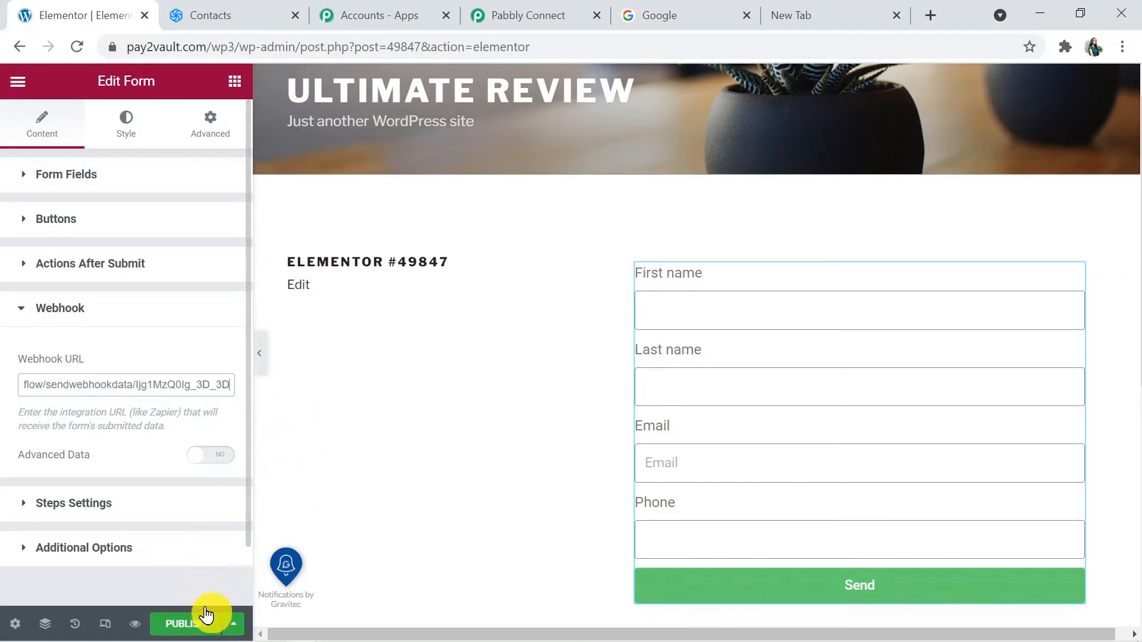
Publish the Elementor page and view the form on its live version.
{"action": "left_click", "coordinate": [192, 625]}
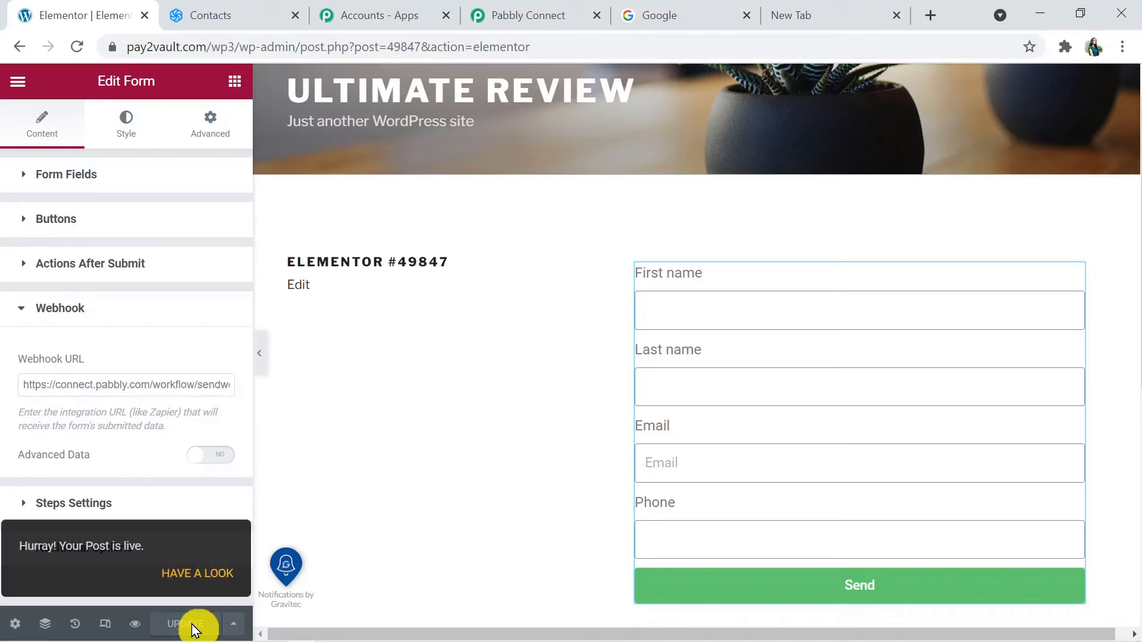
{"action": "left_click", "coordinate": [183, 574]}
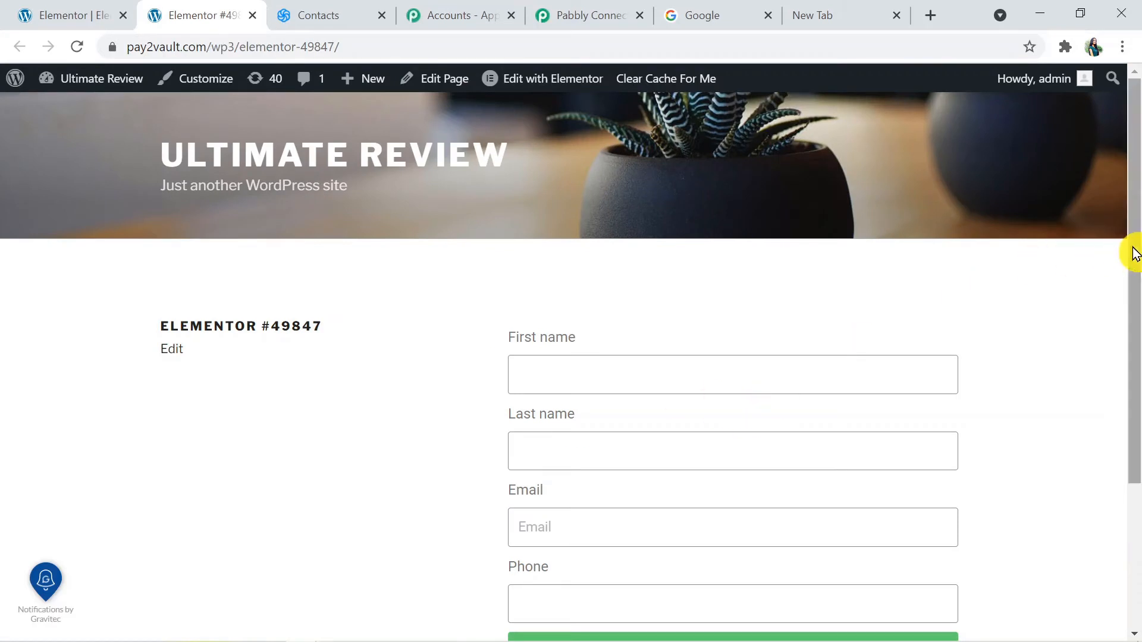
{"action": "left_click_drag", "start_coordinate": [1135, 255], "coordinate": [1135, 314]}
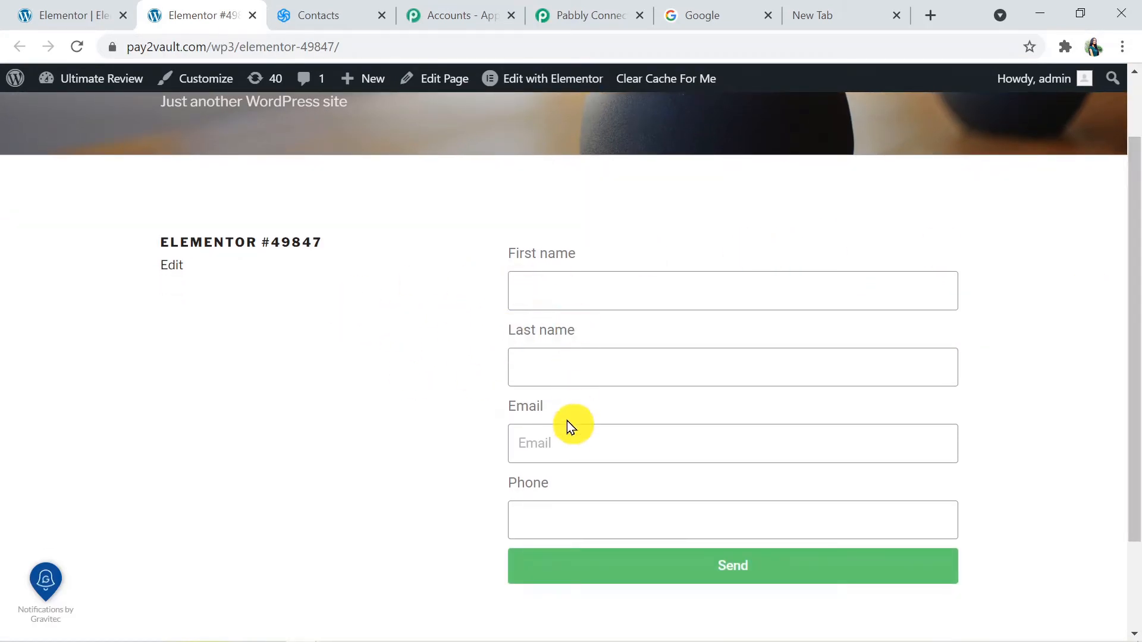
{"action": "left_click", "coordinate": [580, 15]}
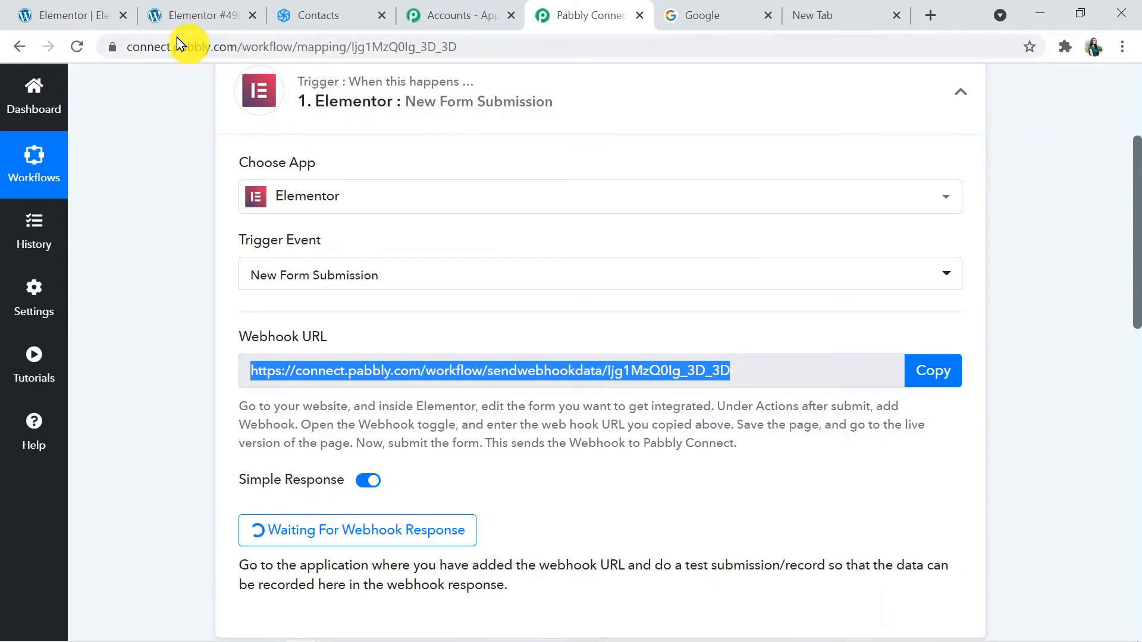
{"action": "left_click", "coordinate": [102, 9]}
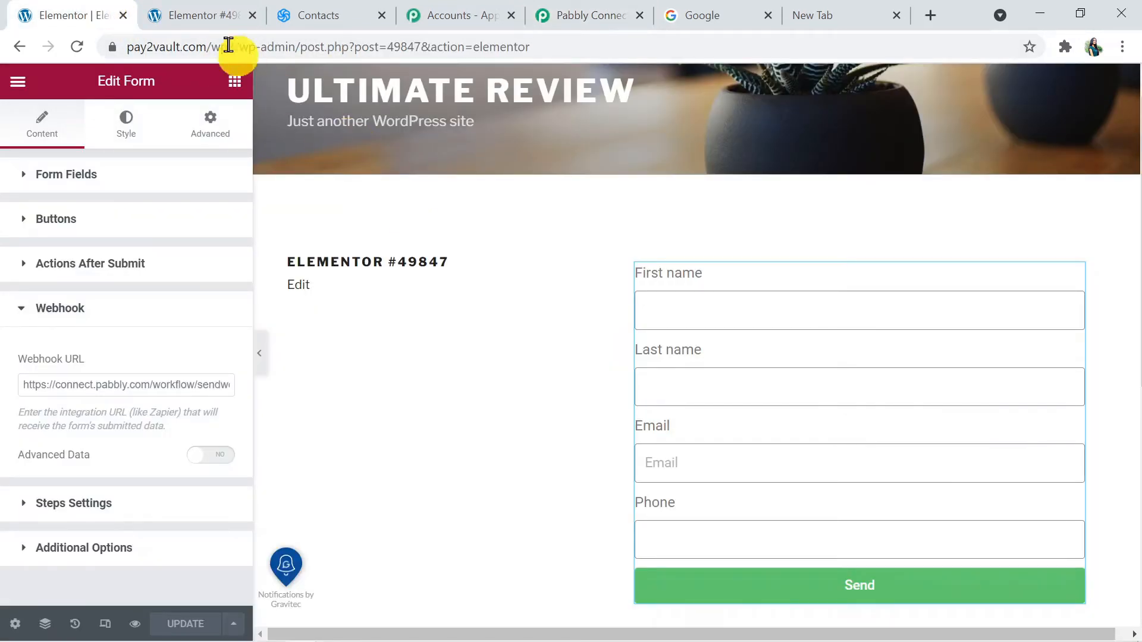
{"action": "left_click", "coordinate": [238, 12]}
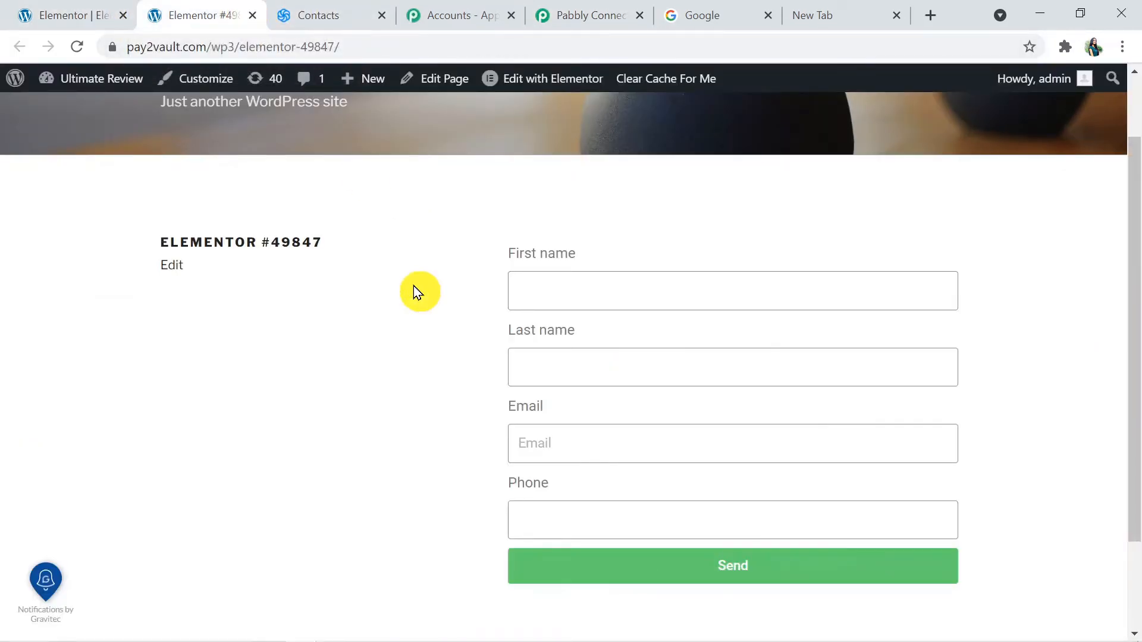
Submit the live form with a test first name, last name, email and phone number, and check the response captured in Pabbly Connect.
{"action": "left_click", "coordinate": [552, 290]}
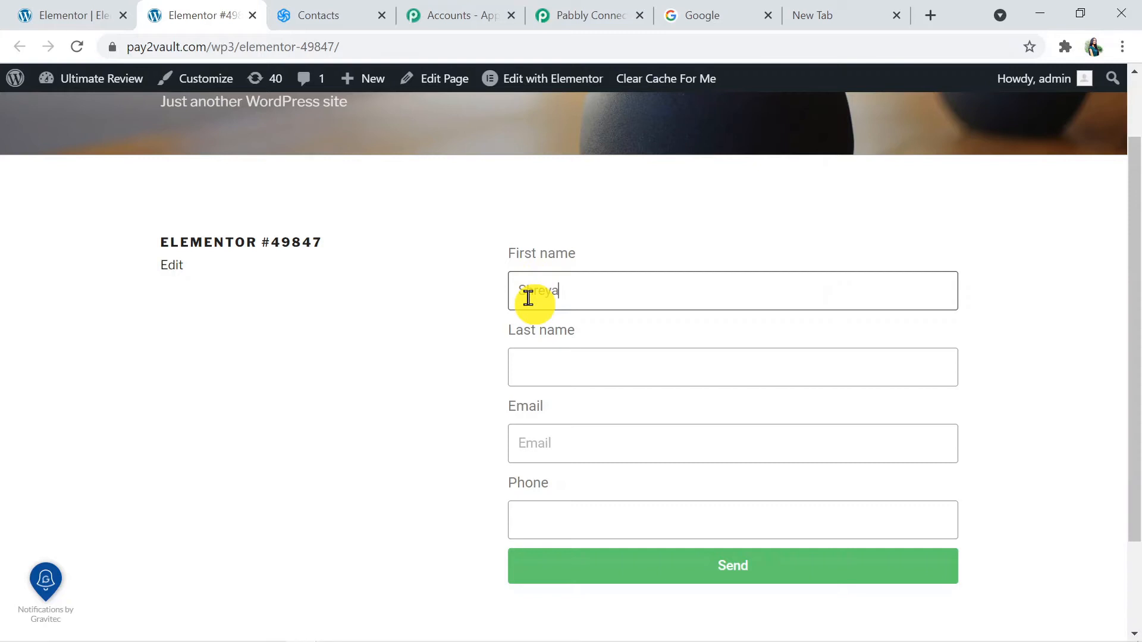
{"action": "left_click", "coordinate": [556, 371]}
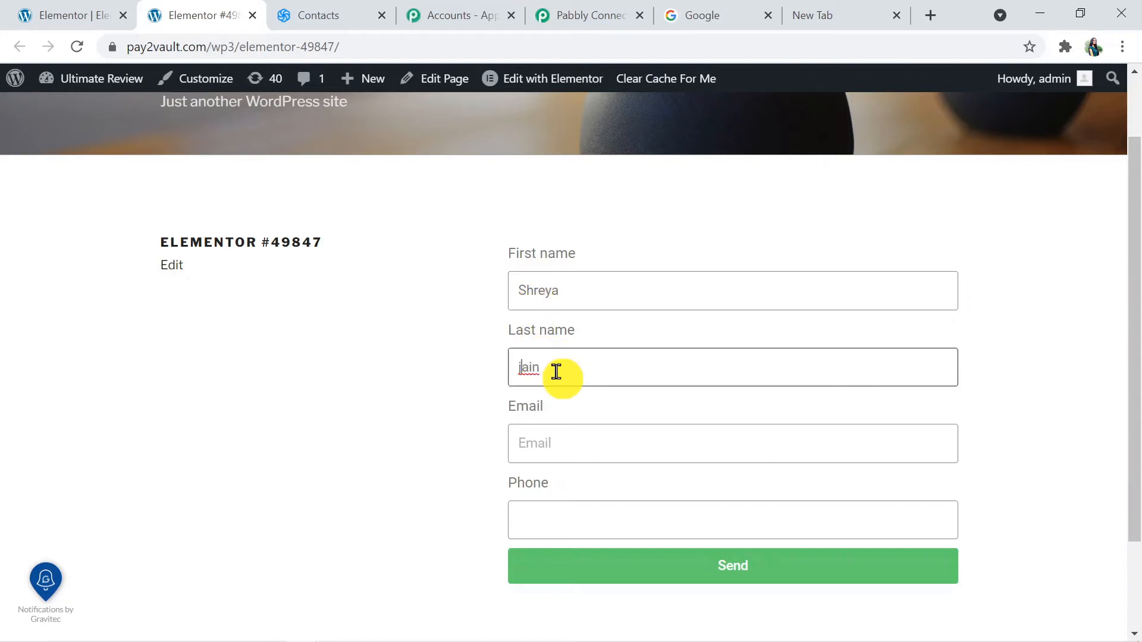
{"action": "type", "text": "ain"}
{"action": "key", "text": "Home"}
{"action": "type", "text": "J"}
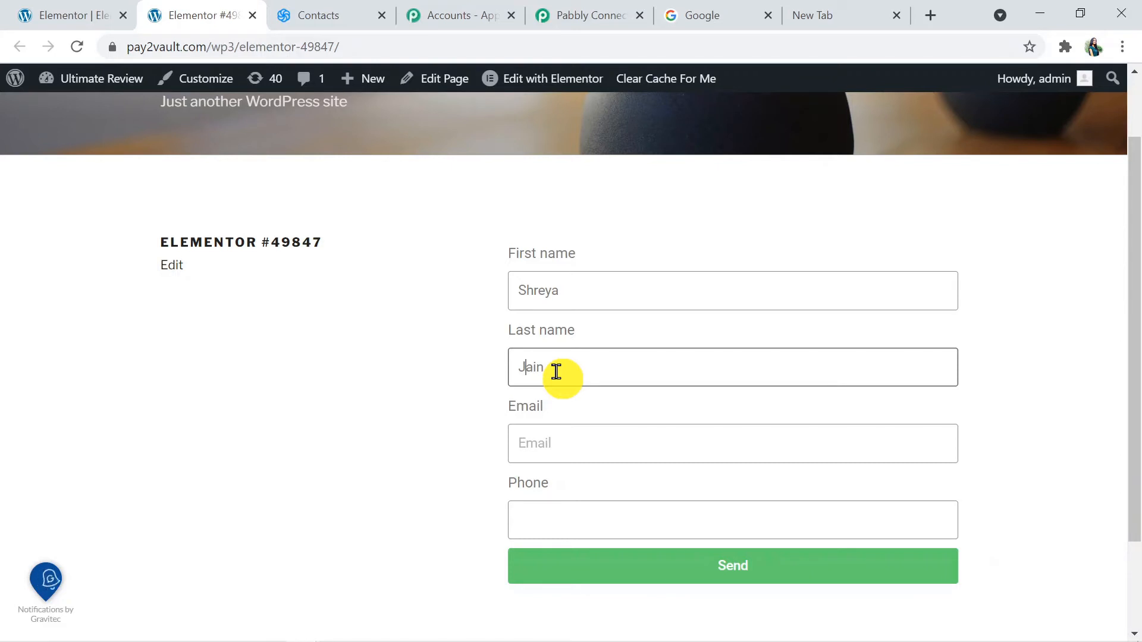
{"action": "left_click", "coordinate": [553, 430]}
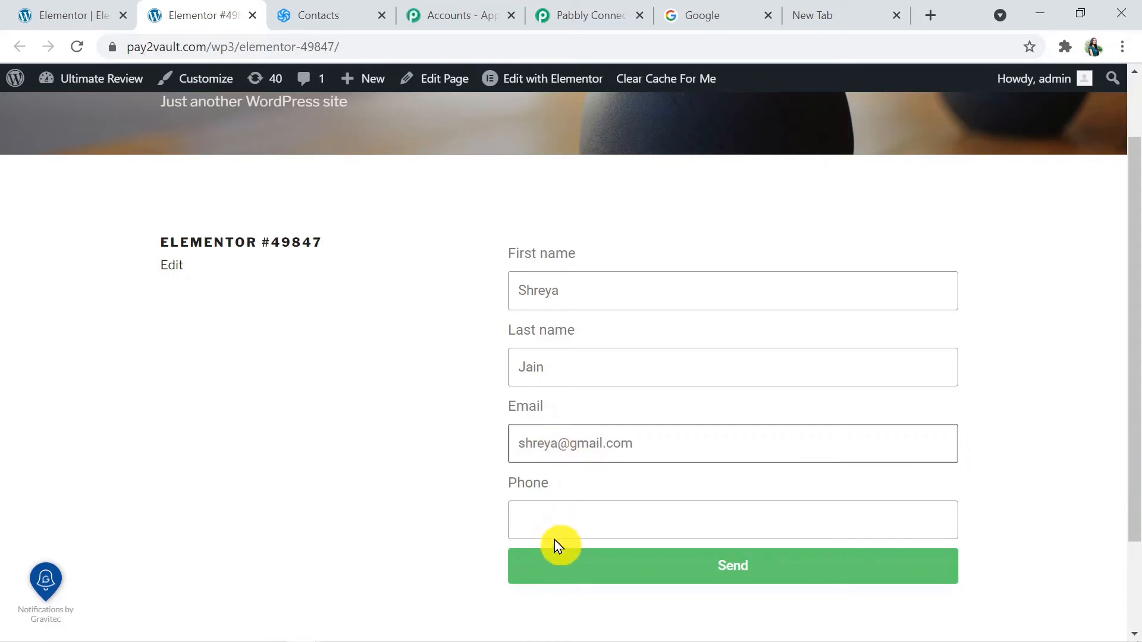
{"action": "left_click", "coordinate": [555, 520]}
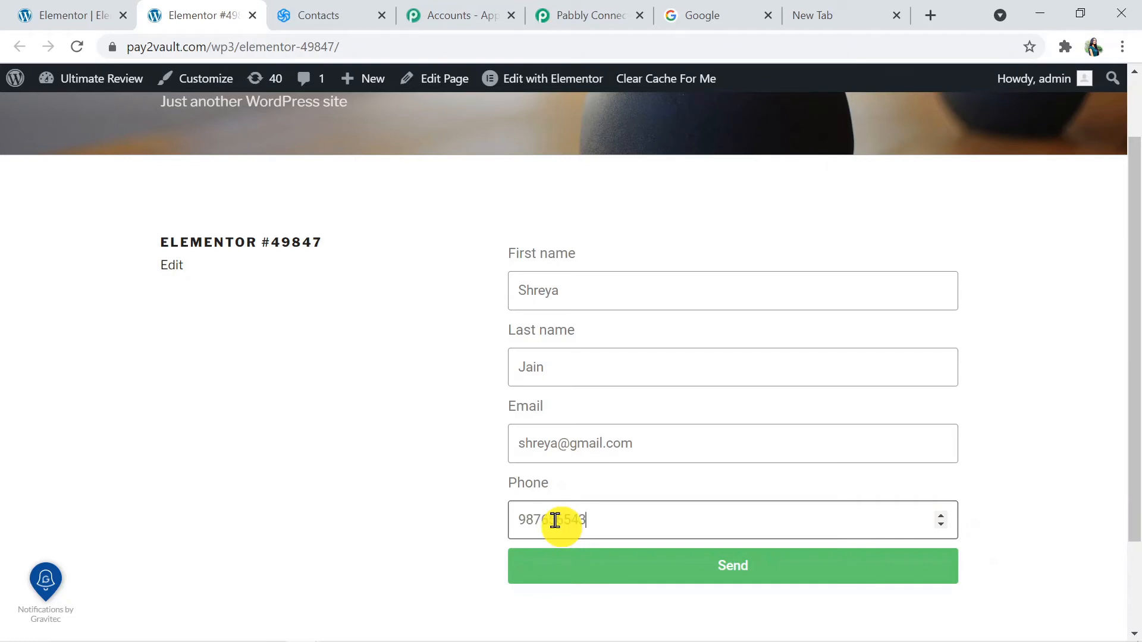
{"action": "left_click", "coordinate": [732, 571]}
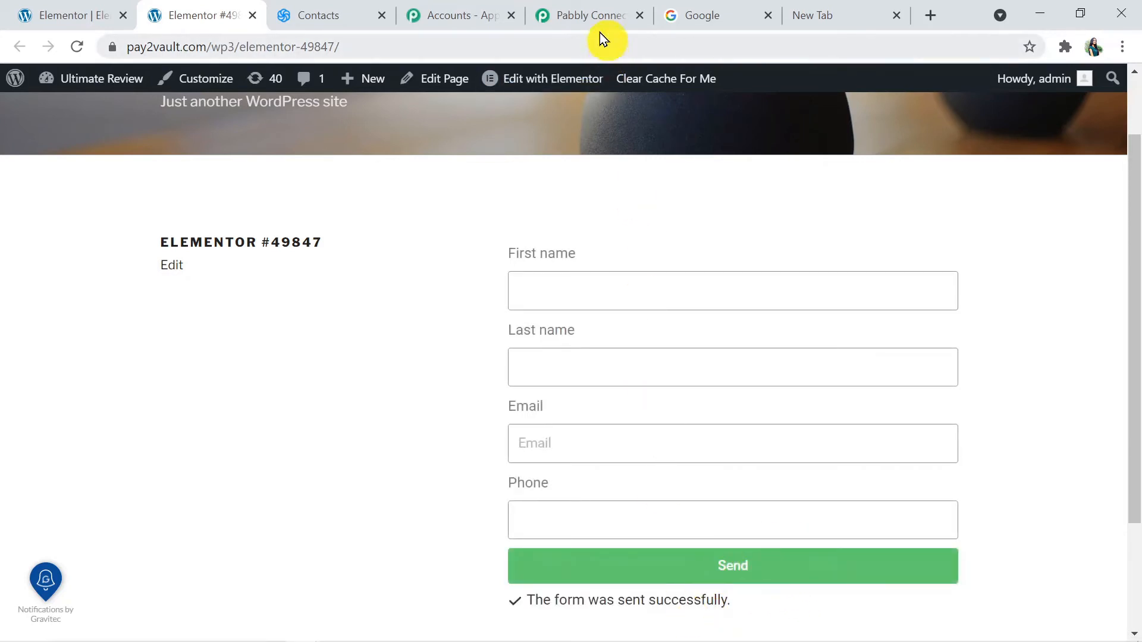
{"action": "left_click", "coordinate": [597, 14]}
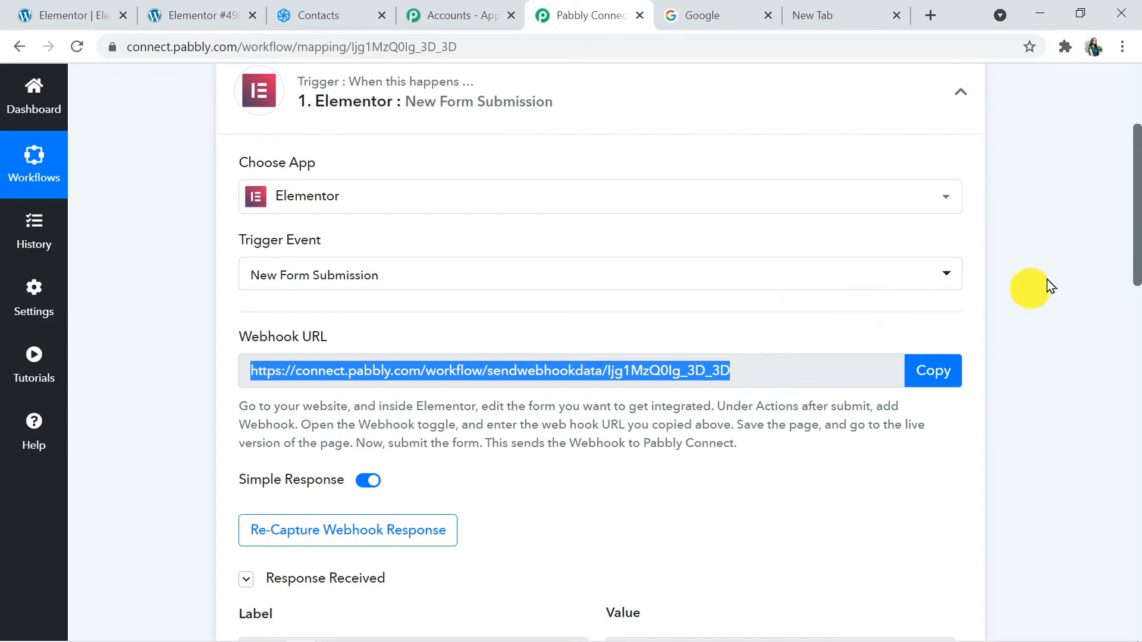
{"action": "left_click_drag", "start_coordinate": [1136, 241], "coordinate": [1124, 372]}
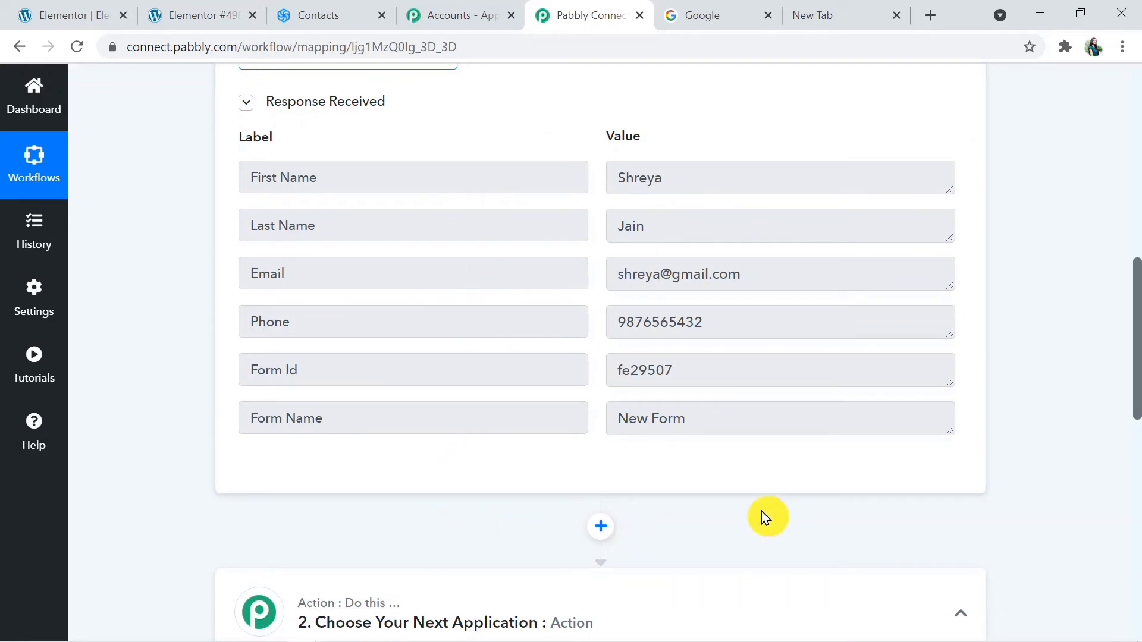
Set the workflow's action to the Sendinblue app with the Create a Contact event and open its account connection form.
{"action": "left_click_drag", "start_coordinate": [1137, 363], "coordinate": [1135, 474]}
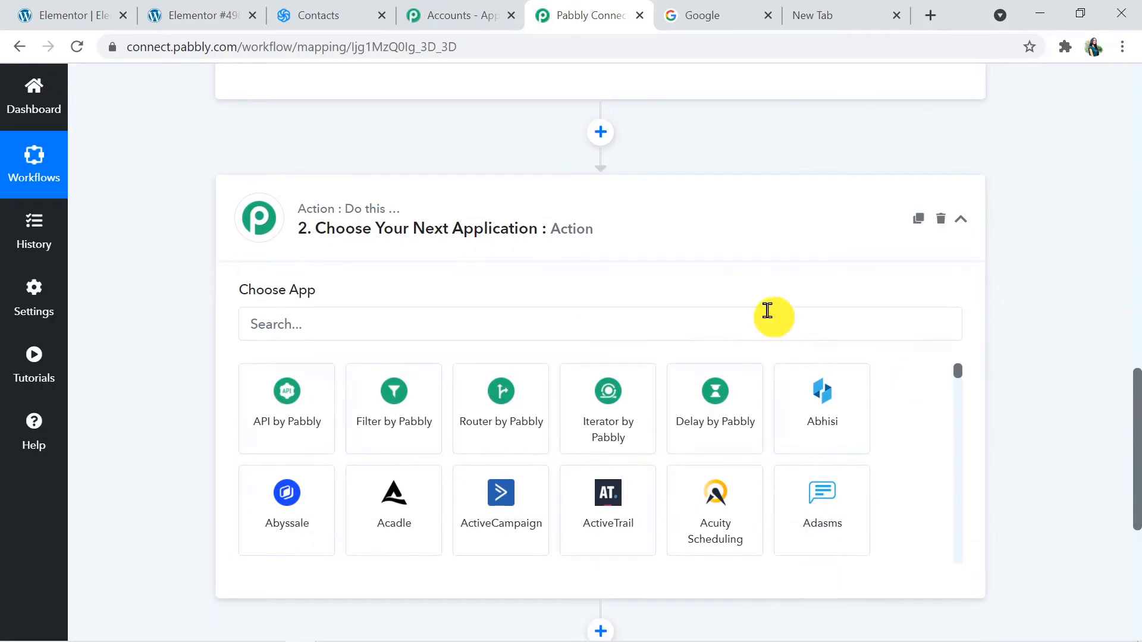
{"action": "left_click", "coordinate": [512, 321]}
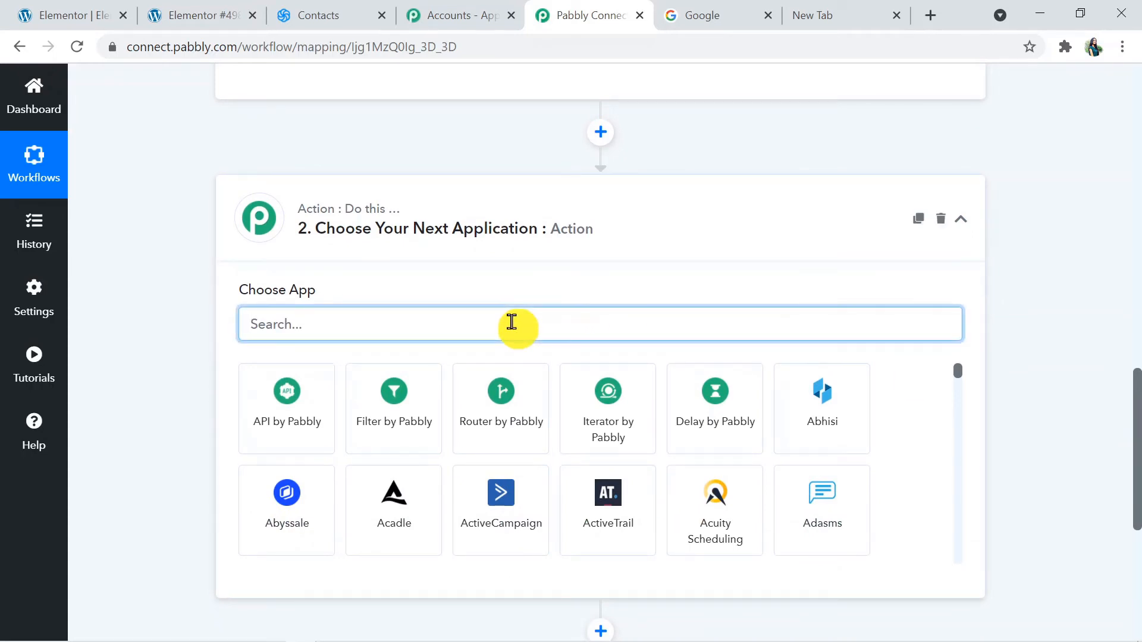
{"action": "type", "text": "Sen"}
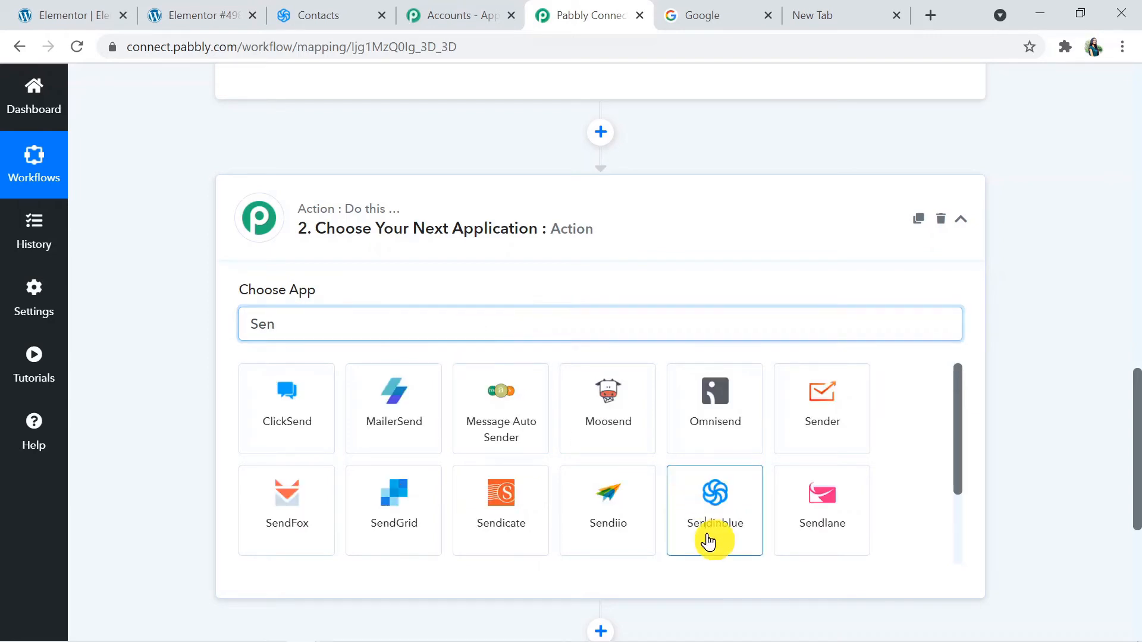
{"action": "left_click", "coordinate": [708, 536]}
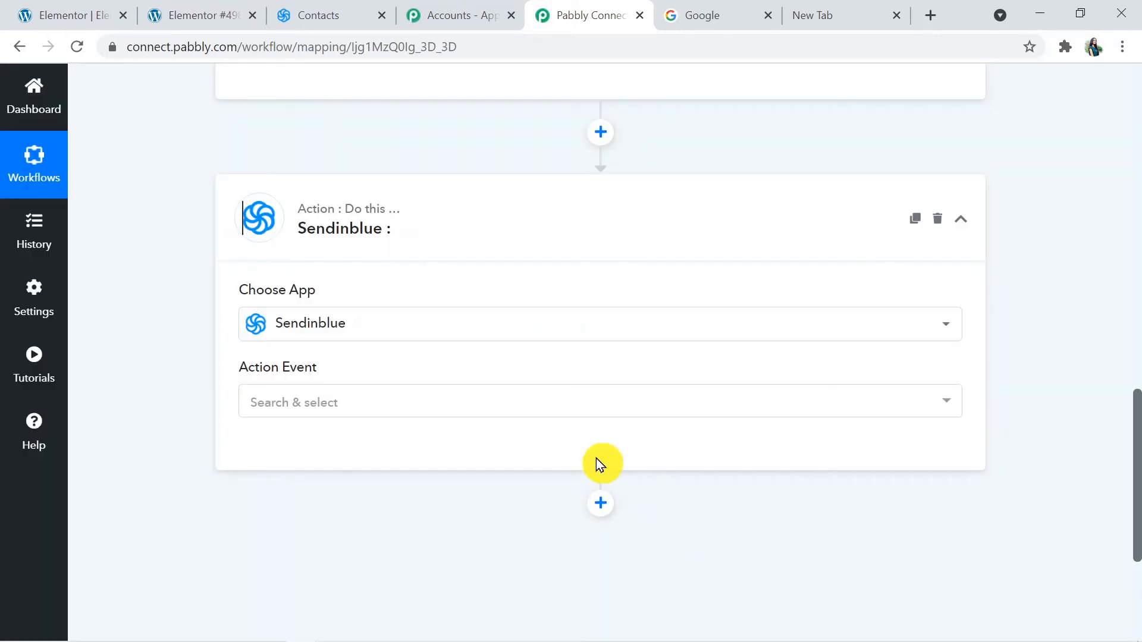
{"action": "left_click", "coordinate": [305, 402]}
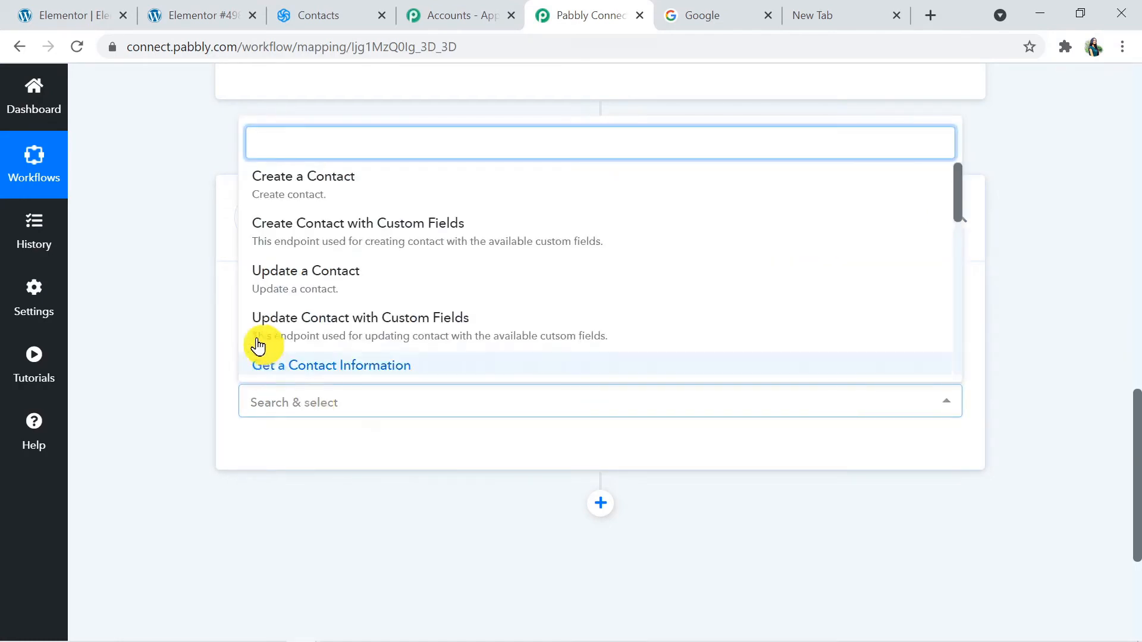
{"action": "left_click", "coordinate": [297, 181]}
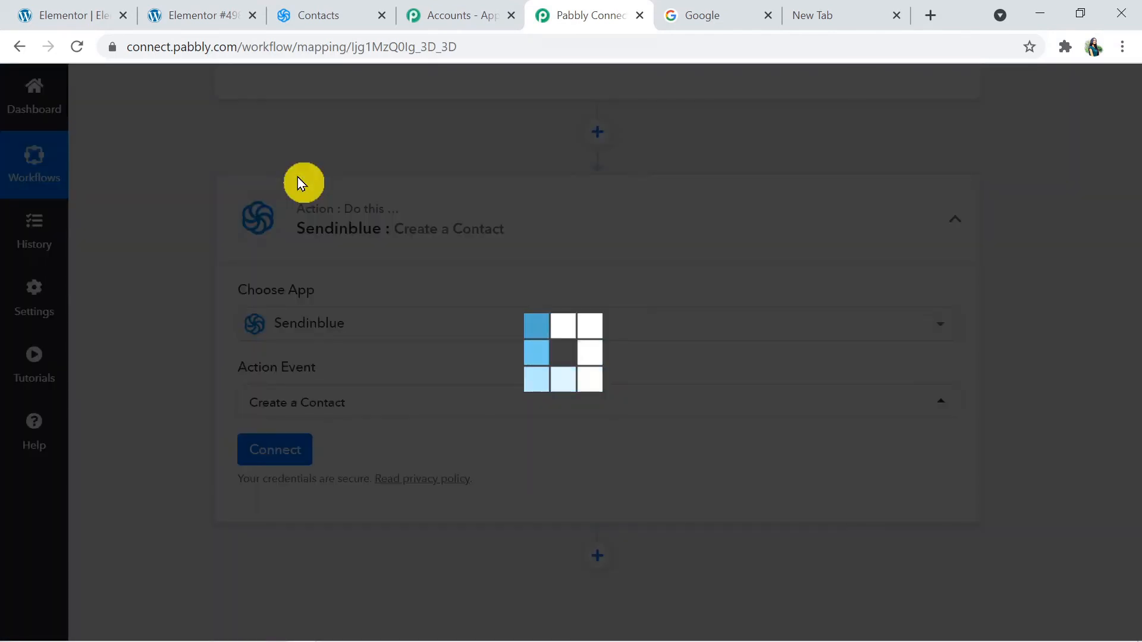
{"action": "left_click", "coordinate": [295, 454]}
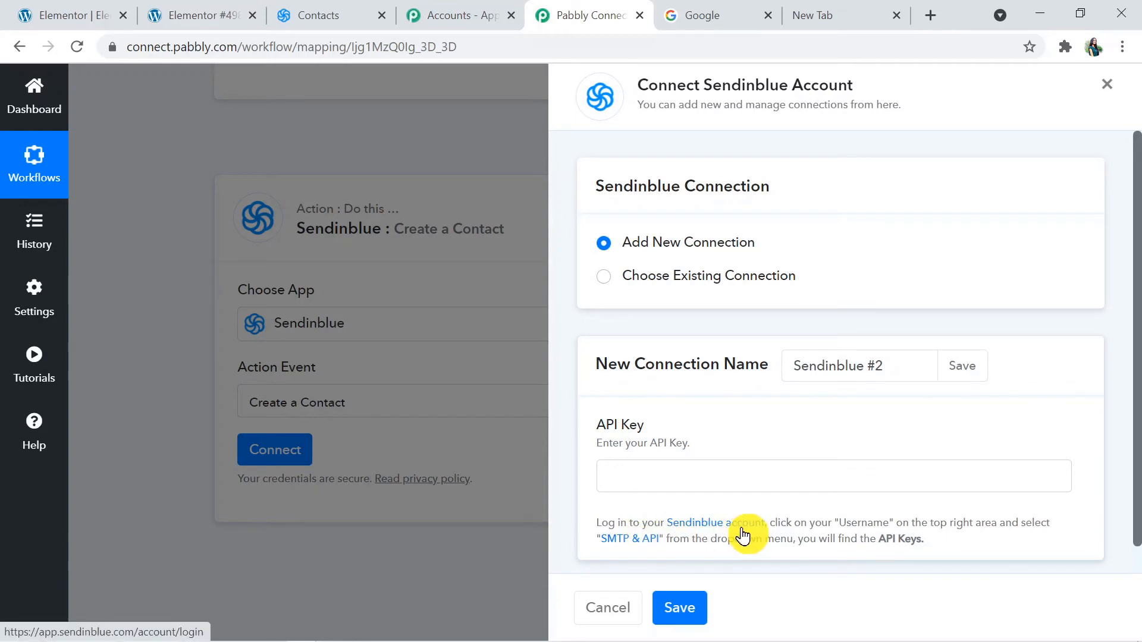
Open Sendinblue's SMTP & API page in a separate tab and generate a new API key named "Elementor 1".
{"action": "right_click", "coordinate": [650, 541]}
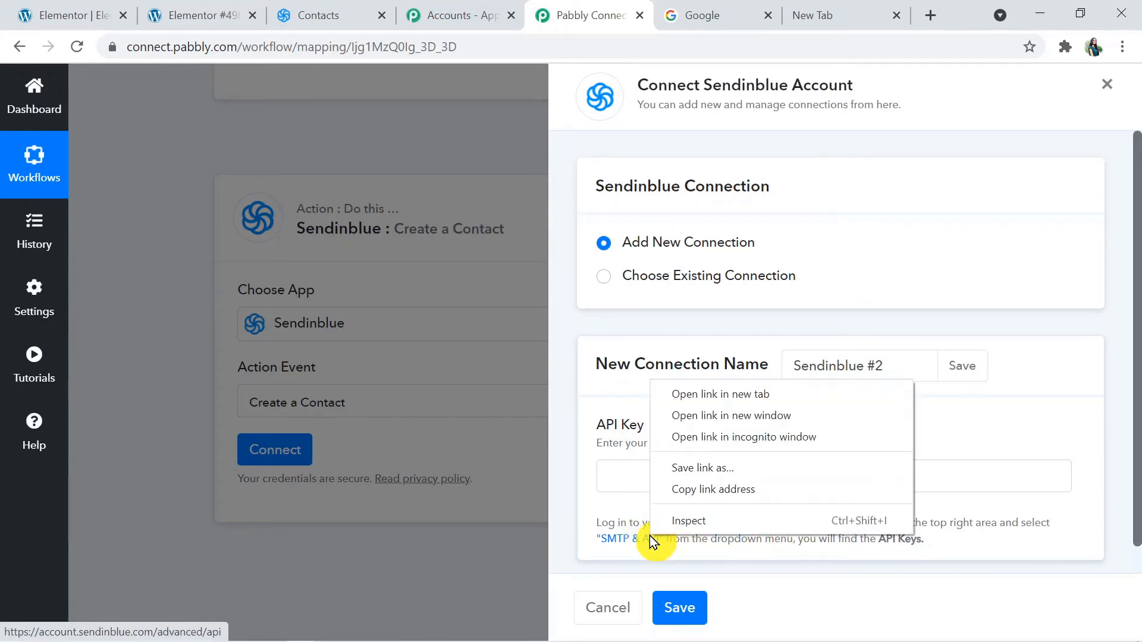
{"action": "left_click", "coordinate": [693, 395]}
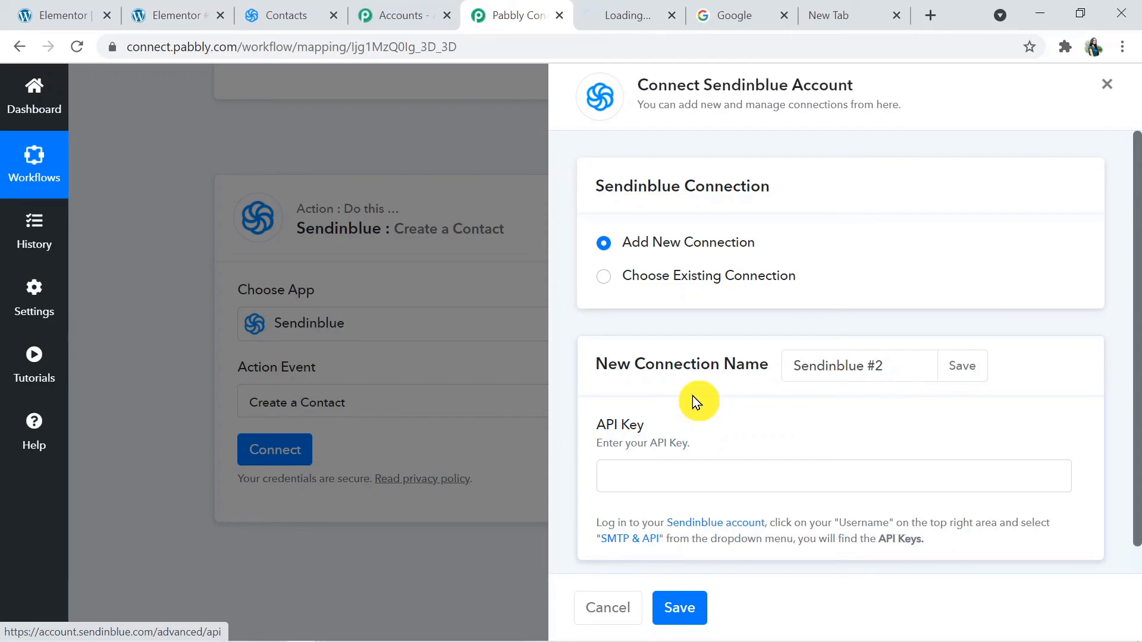
{"action": "left_click", "coordinate": [627, 19]}
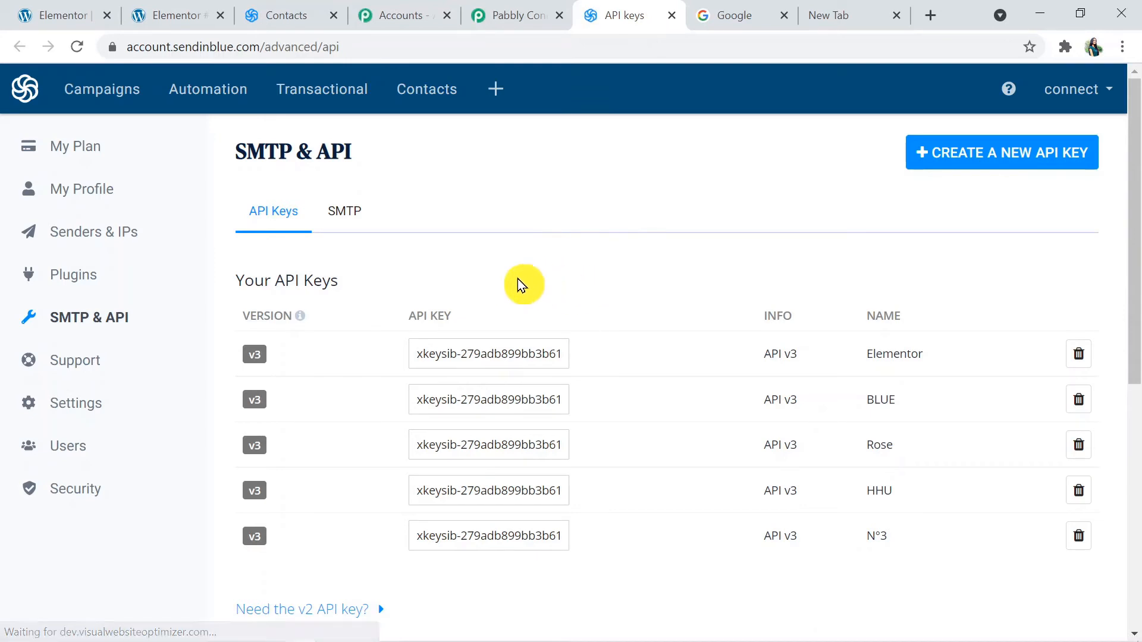
{"action": "left_click", "coordinate": [996, 151]}
{"action": "left_click", "coordinate": [593, 210]}
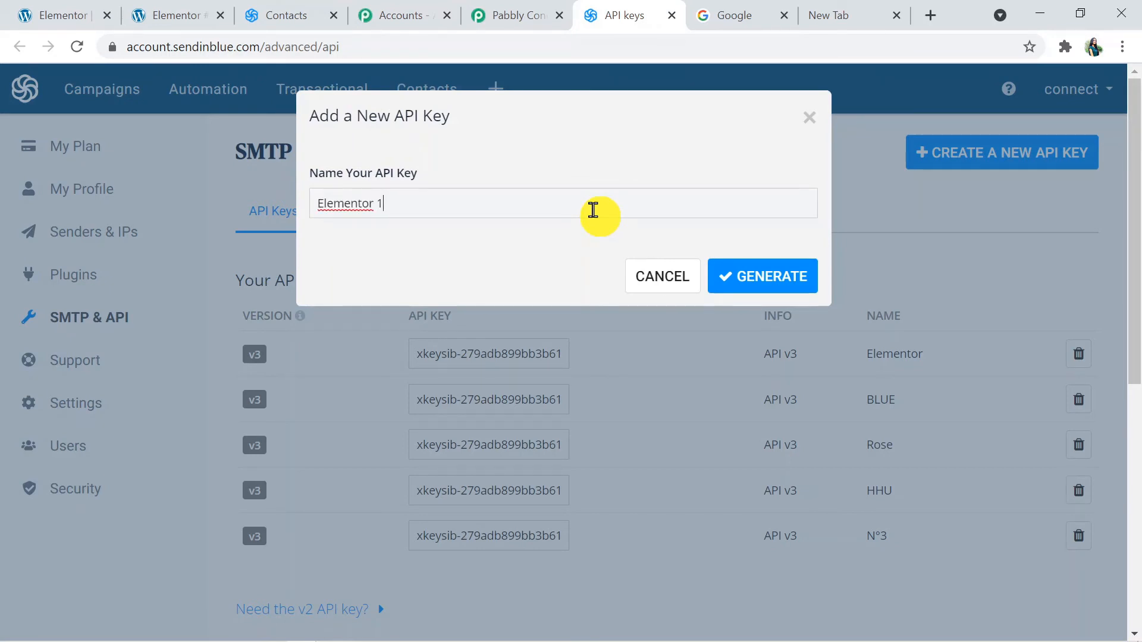
{"action": "left_click", "coordinate": [770, 280]}
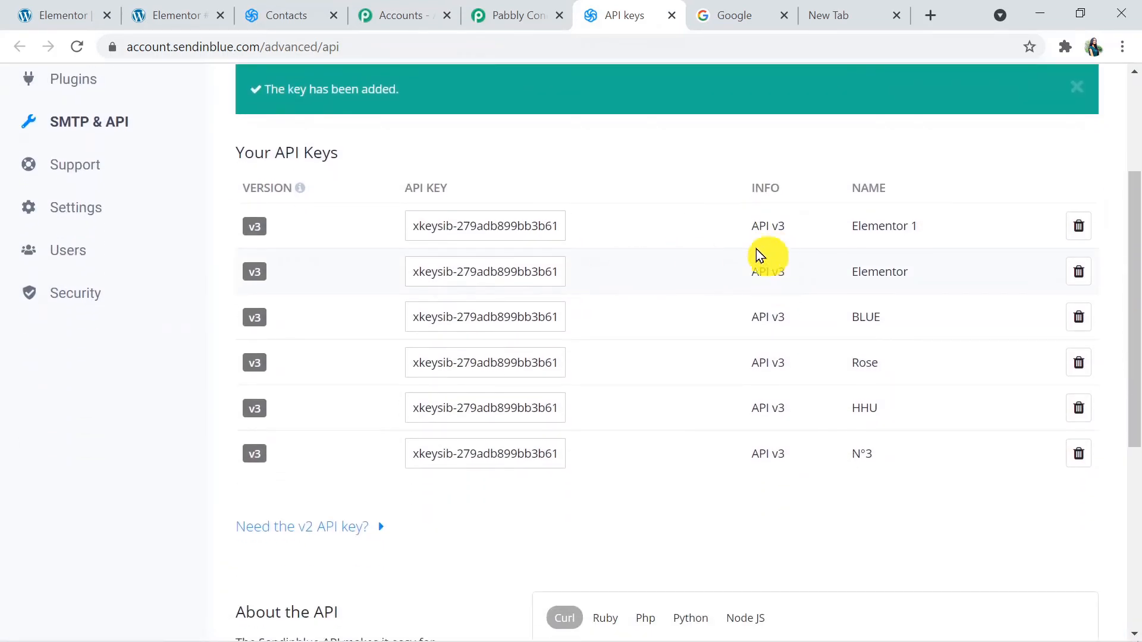
Copy the Elementor 1 API key into the API Key field of the new Sendinblue connection in Pabbly Connect and save the connection.
{"action": "left_click", "coordinate": [557, 229]}
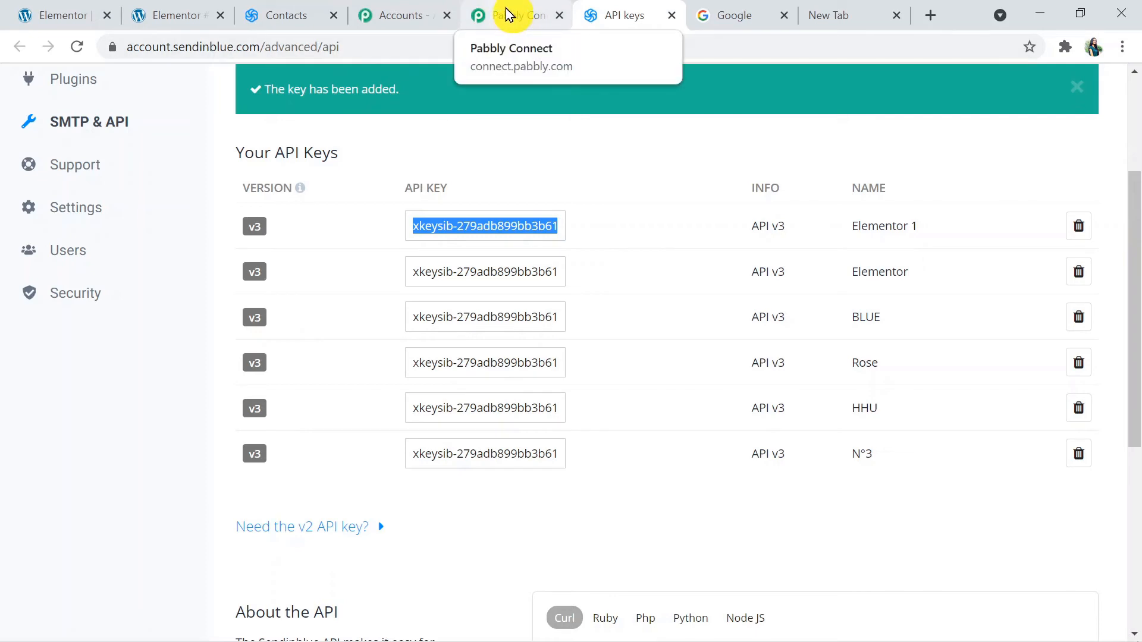
{"action": "left_click", "coordinate": [530, 15]}
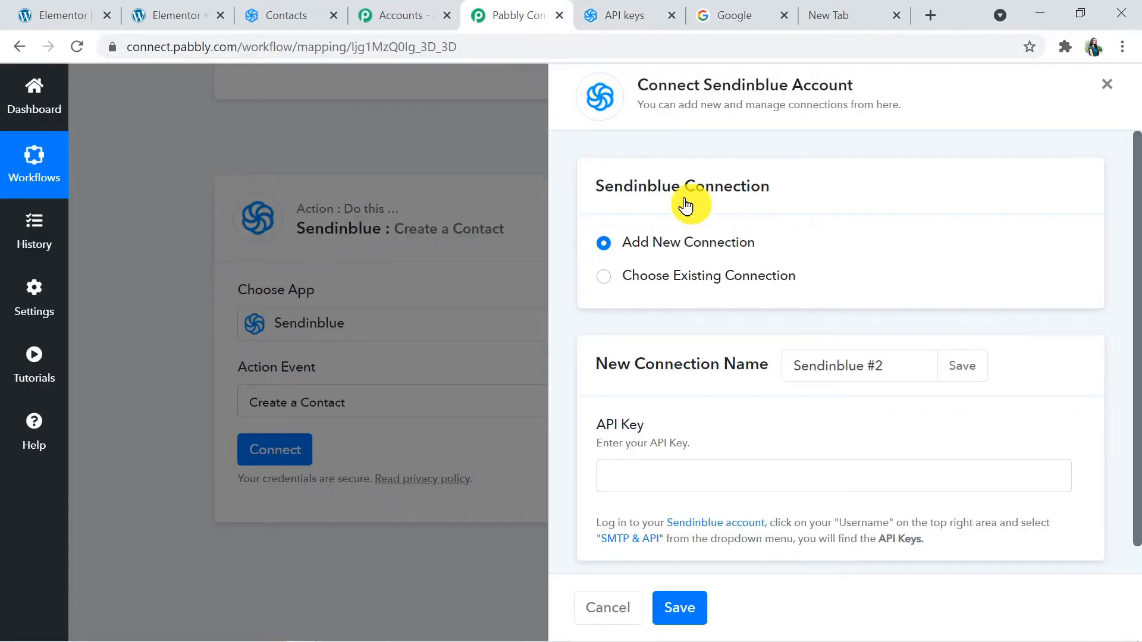
{"action": "left_click", "coordinate": [667, 476]}
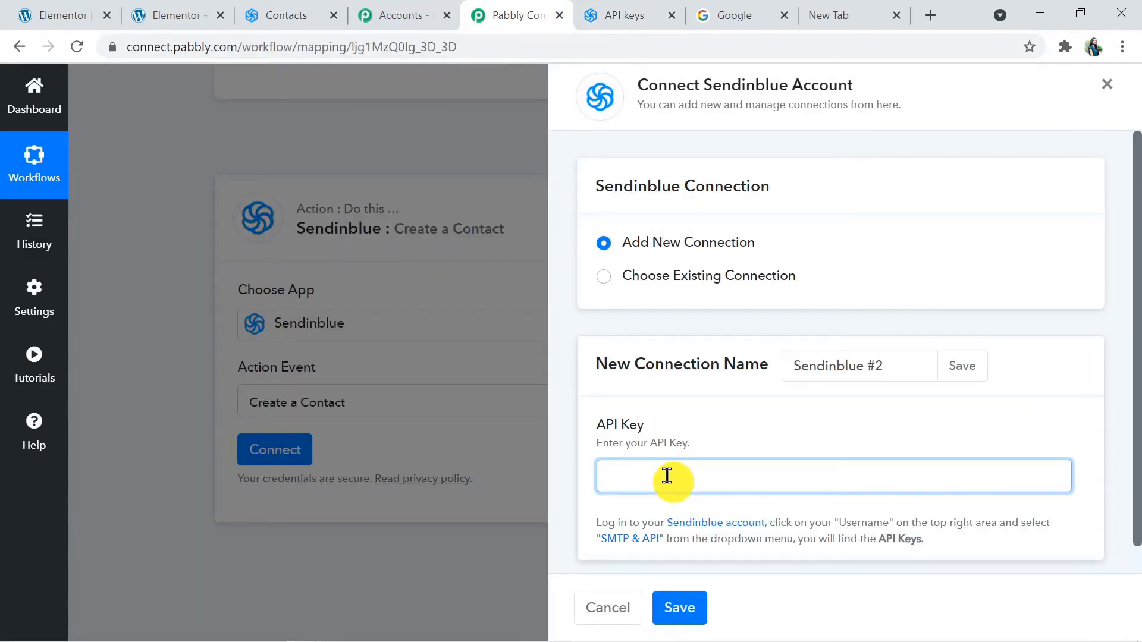
{"action": "key", "text": "ctrl+v"}
{"action": "left_click", "coordinate": [699, 610]}
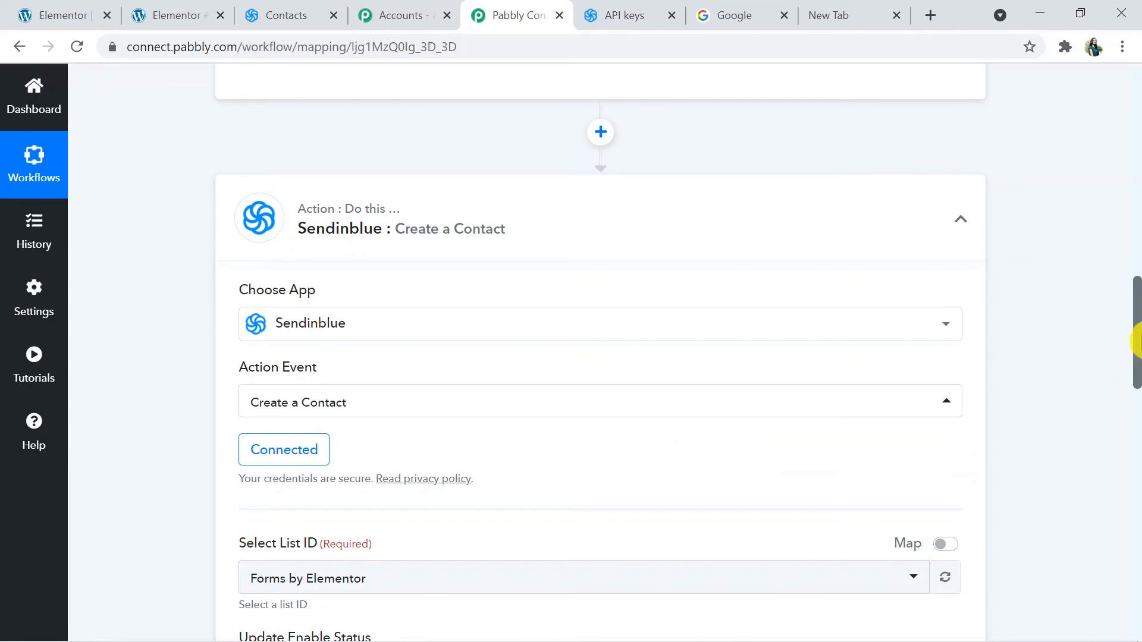
Choose Forms by Elementor as the Sendinblue list for new contacts, checking it against the lists in the Sendinblue account.
{"action": "left_click_drag", "start_coordinate": [1137, 333], "coordinate": [1137, 424]}
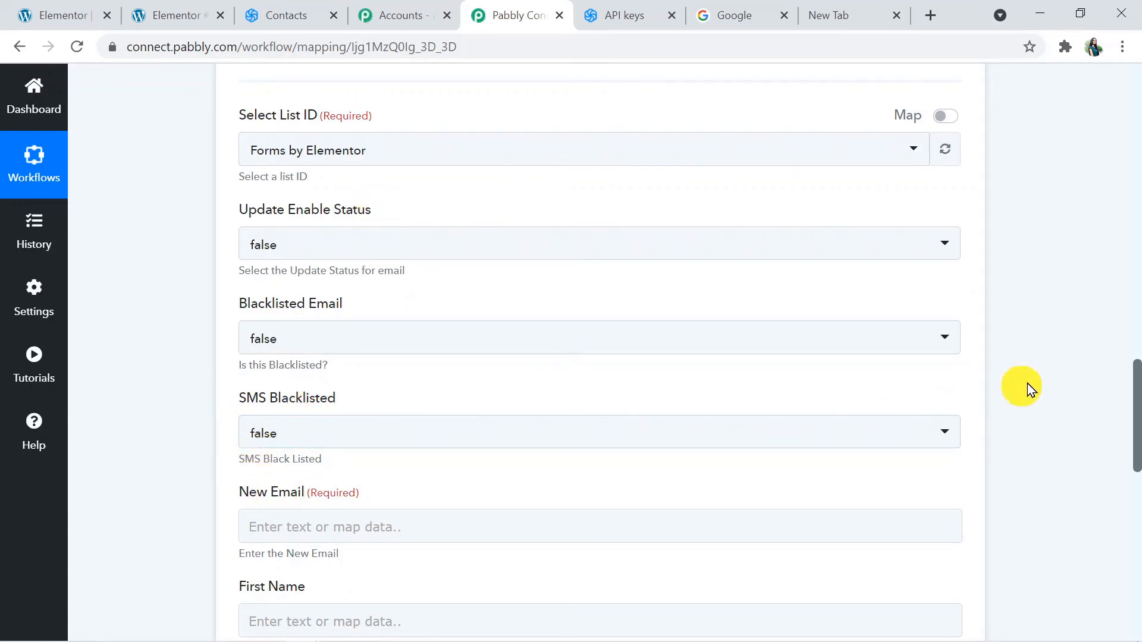
{"action": "mouse_move", "coordinate": [1137, 422]}
{"action": "left_mouse_down"}
{"action": "mouse_move", "coordinate": [1138, 483]}
{"action": "mouse_move", "coordinate": [1135, 387]}
{"action": "mouse_move", "coordinate": [1135, 408]}
{"action": "left_mouse_up"}
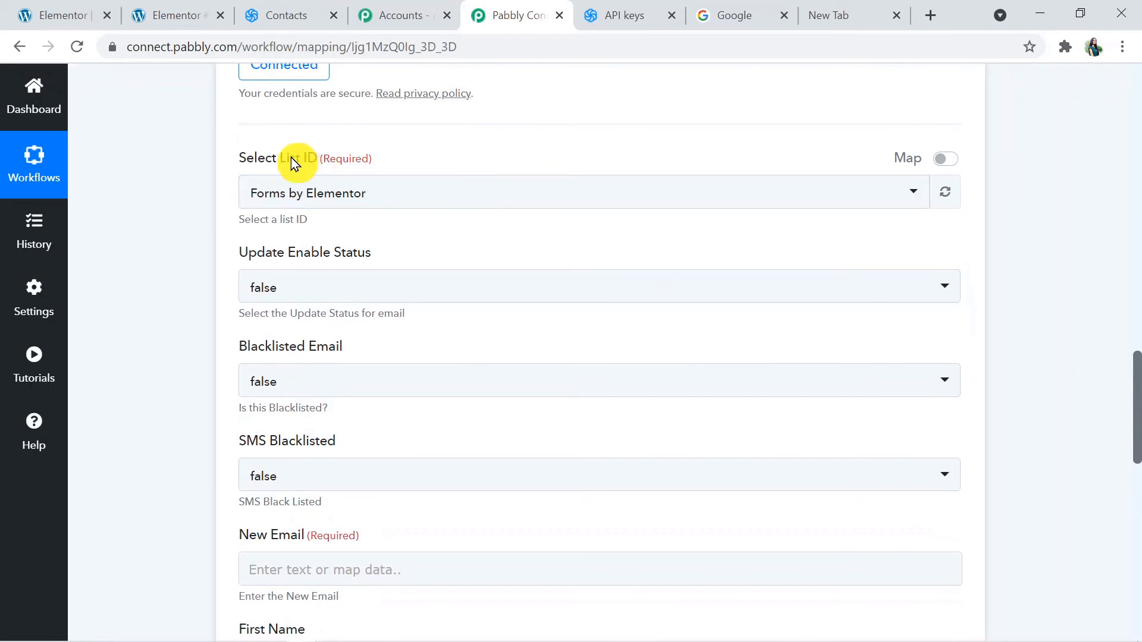
{"action": "left_click", "coordinate": [349, 196]}
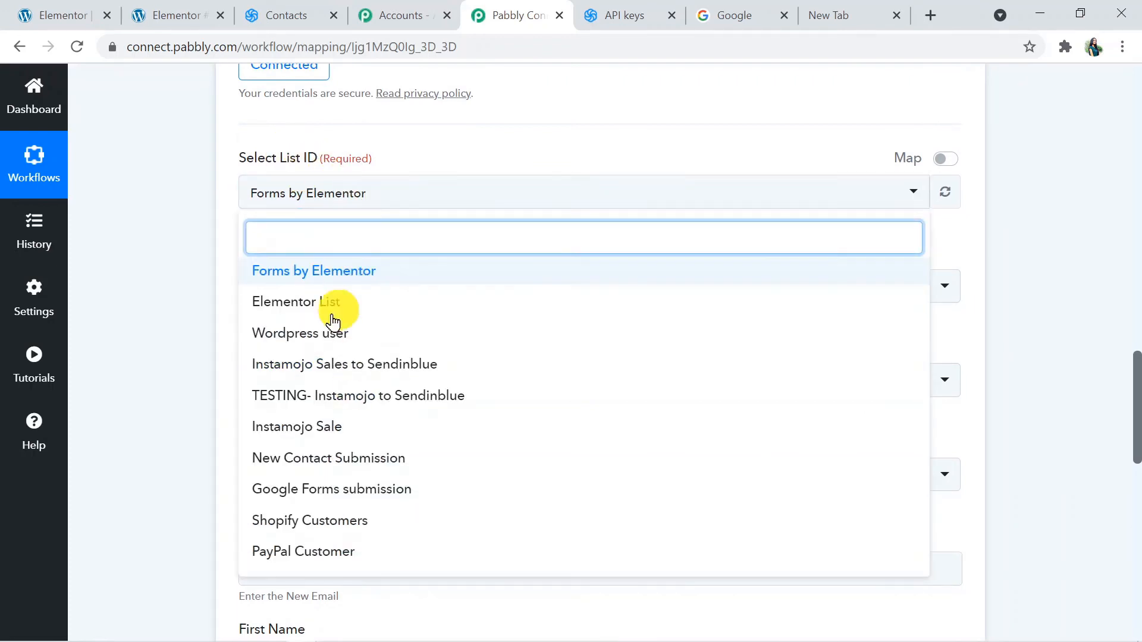
{"action": "left_click", "coordinate": [276, 19]}
{"action": "left_click", "coordinate": [339, 275]}
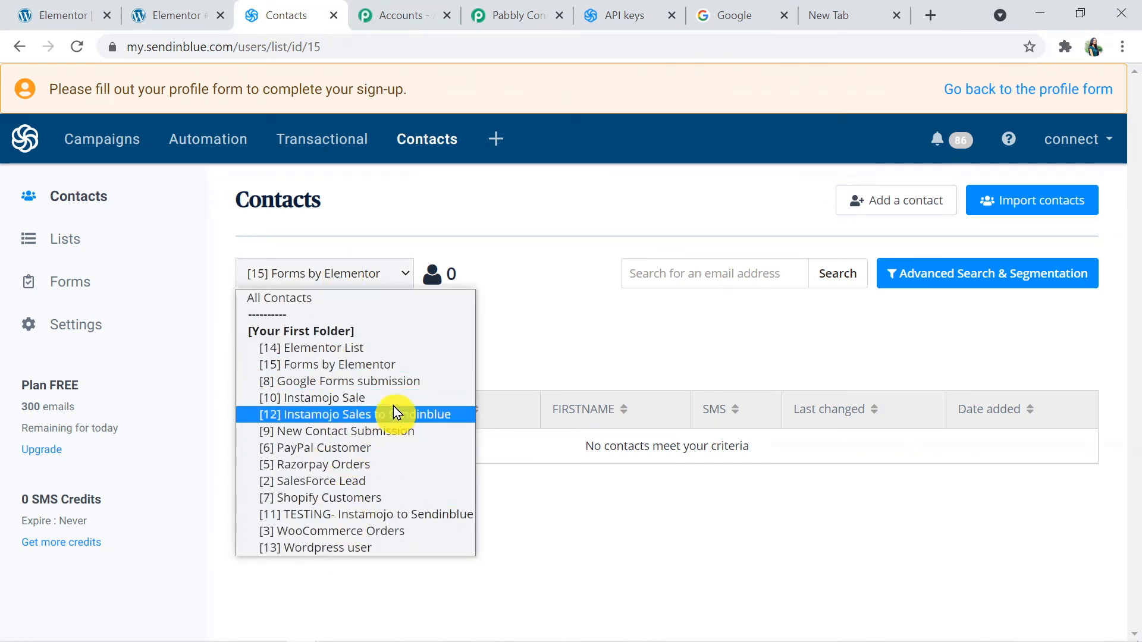
{"action": "left_click", "coordinate": [523, 331]}
{"action": "left_click", "coordinate": [511, 13]}
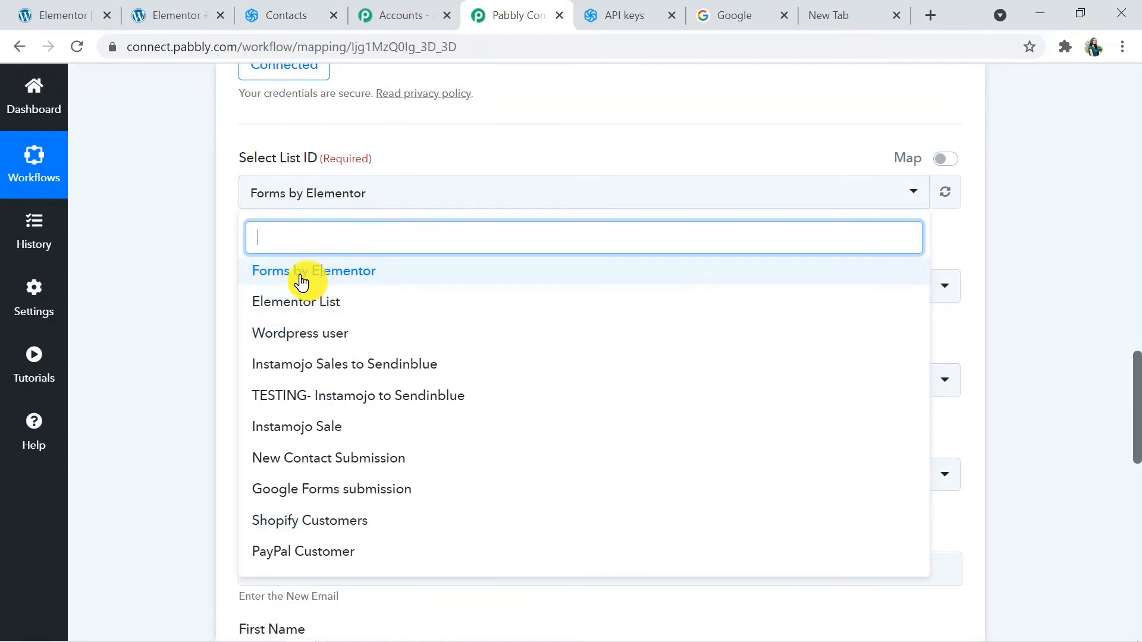
{"action": "left_click", "coordinate": [365, 270]}
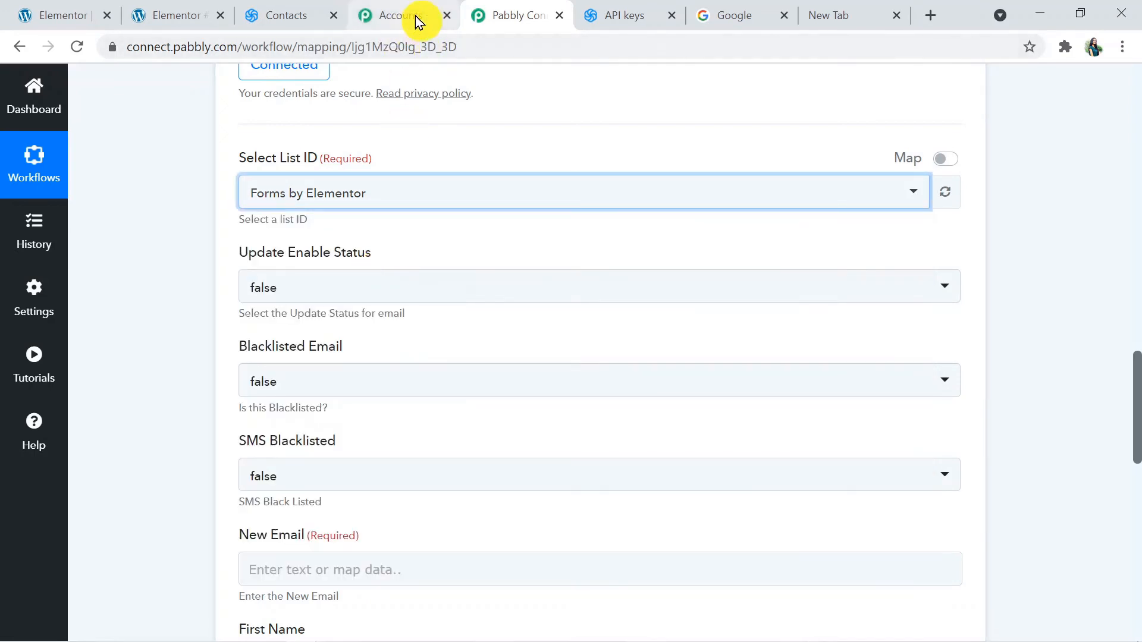
{"action": "left_click", "coordinate": [281, 18]}
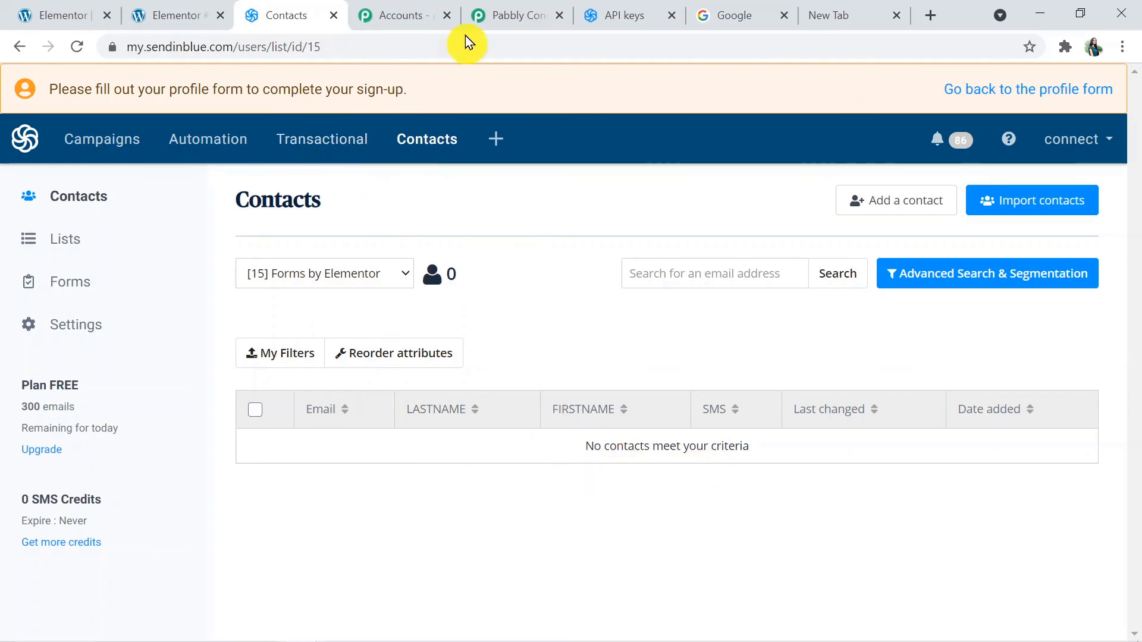
{"action": "left_click", "coordinate": [496, 16]}
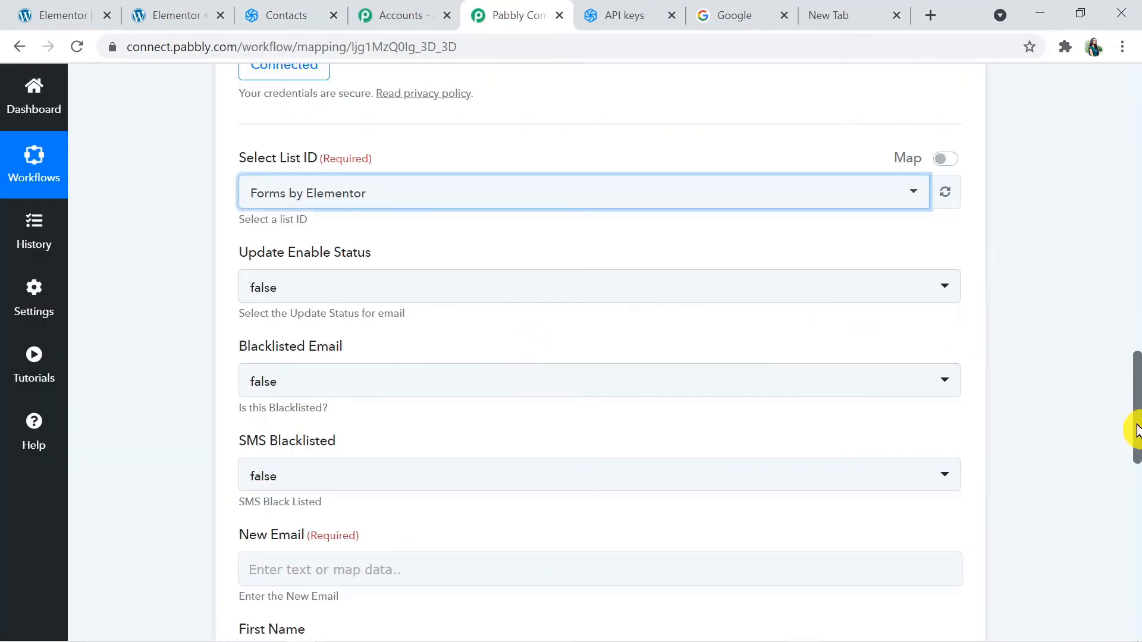
Set both Update Enable Status and Blacklisted Email to false for the Create a Contact action.
{"action": "left_click_drag", "start_coordinate": [1135, 429], "coordinate": [1134, 453]}
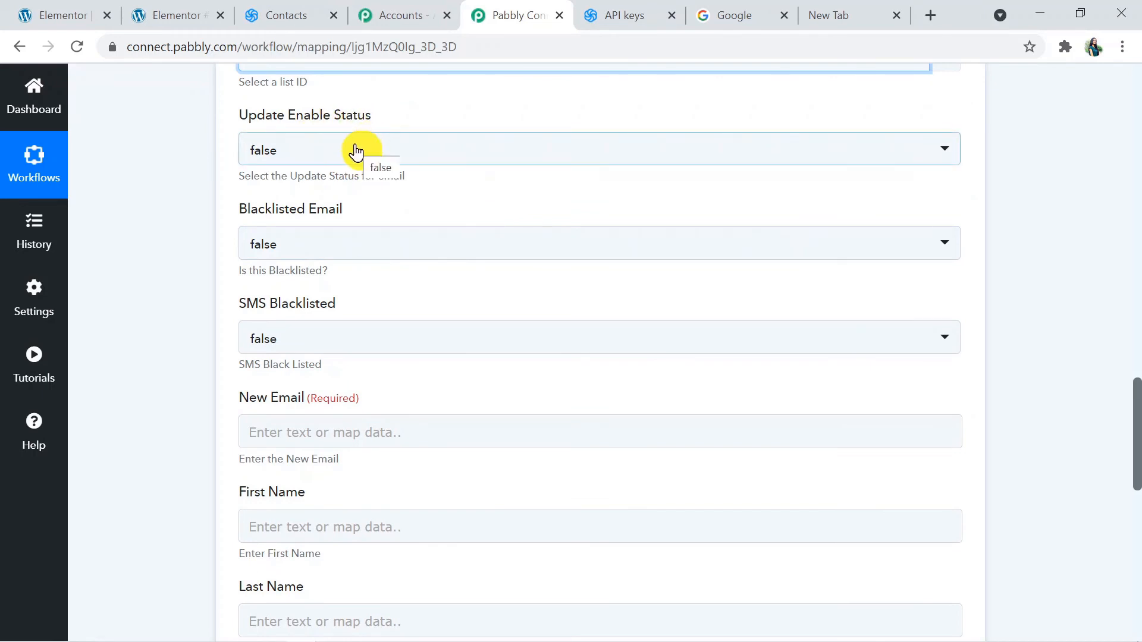
{"action": "left_click", "coordinate": [325, 157]}
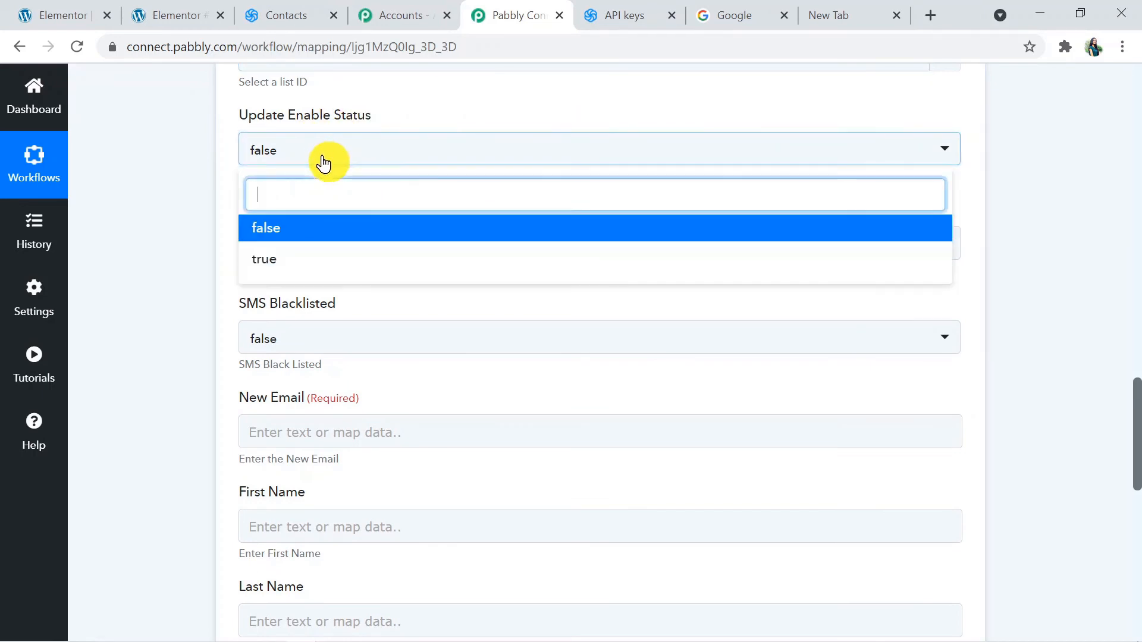
{"action": "left_click", "coordinate": [327, 231]}
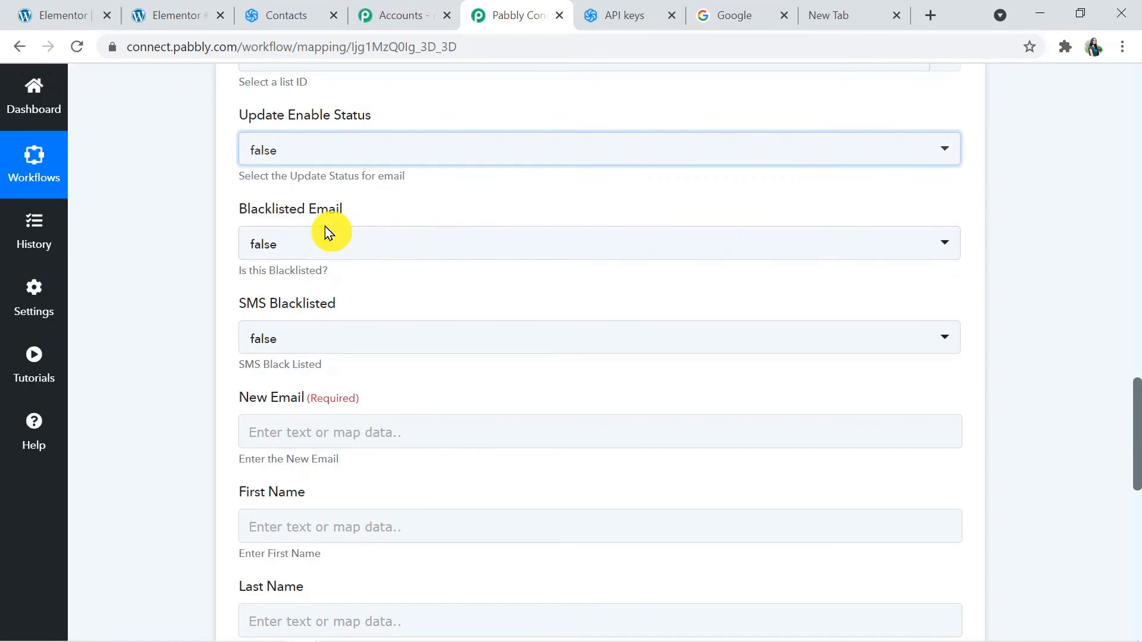
{"action": "left_click", "coordinate": [349, 249]}
{"action": "left_click", "coordinate": [327, 327]}
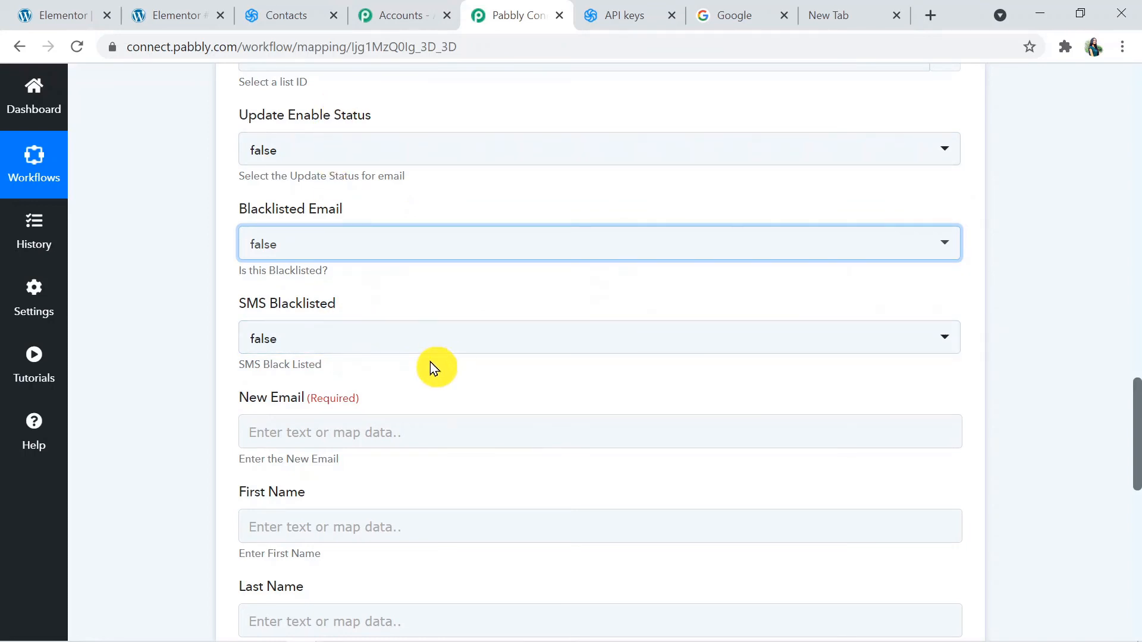
Map the New Email field to the Email value from the Elementor New Form Submission step.
{"action": "left_click_drag", "start_coordinate": [1137, 400], "coordinate": [1137, 453]}
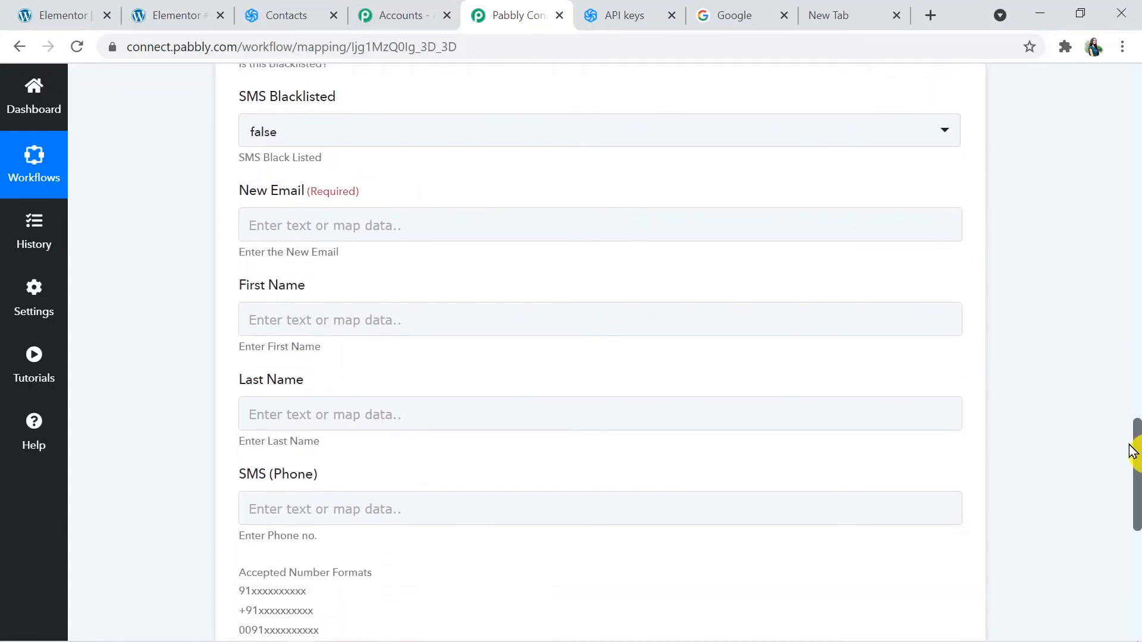
{"action": "left_click", "coordinate": [398, 223]}
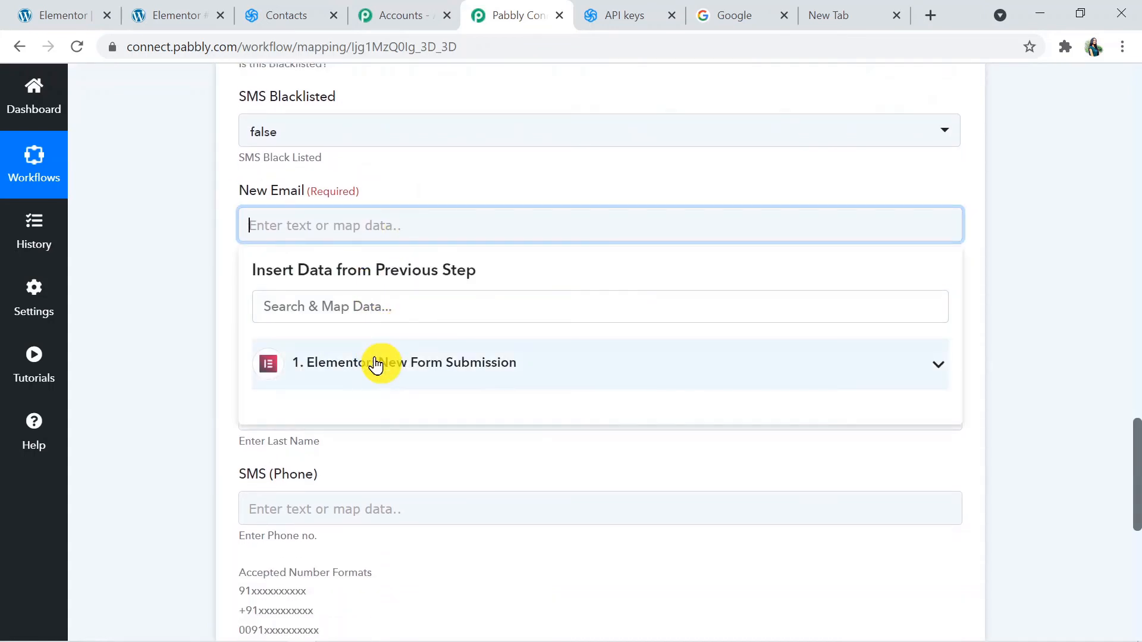
{"action": "left_click", "coordinate": [375, 363]}
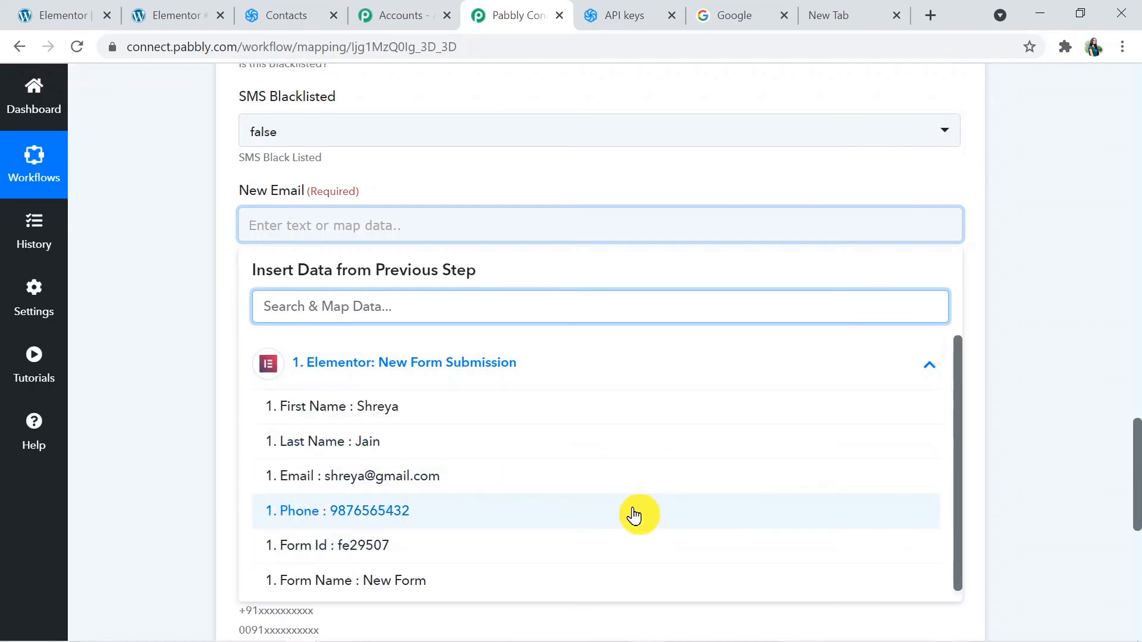
{"action": "left_click_drag", "start_coordinate": [1137, 494], "coordinate": [1137, 463]}
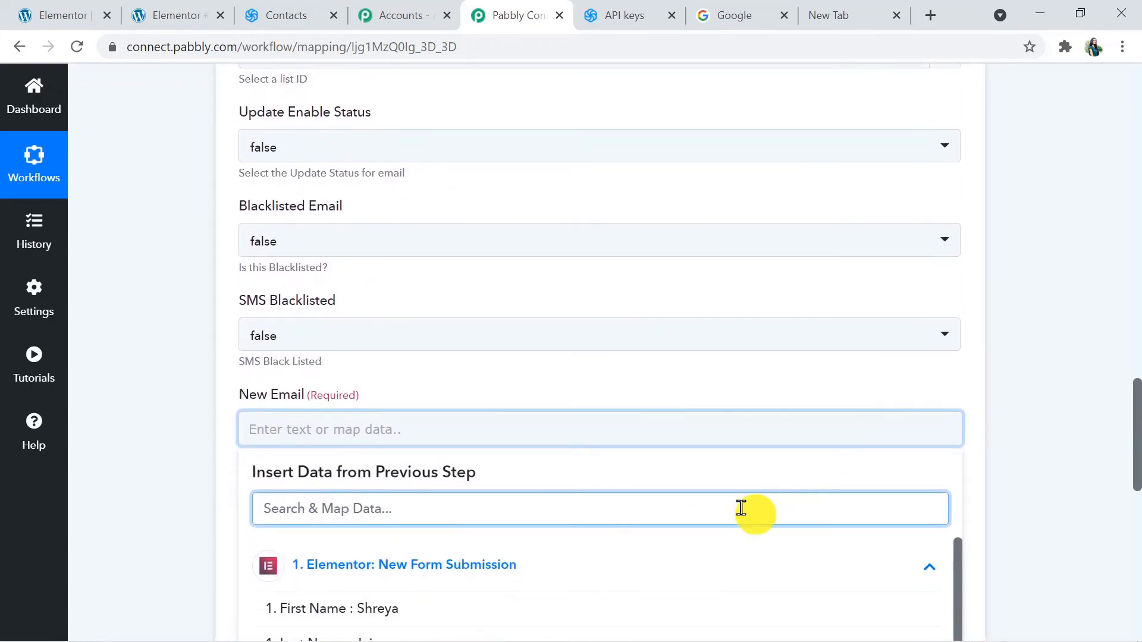
{"action": "left_click_drag", "start_coordinate": [1137, 425], "coordinate": [1134, 474]}
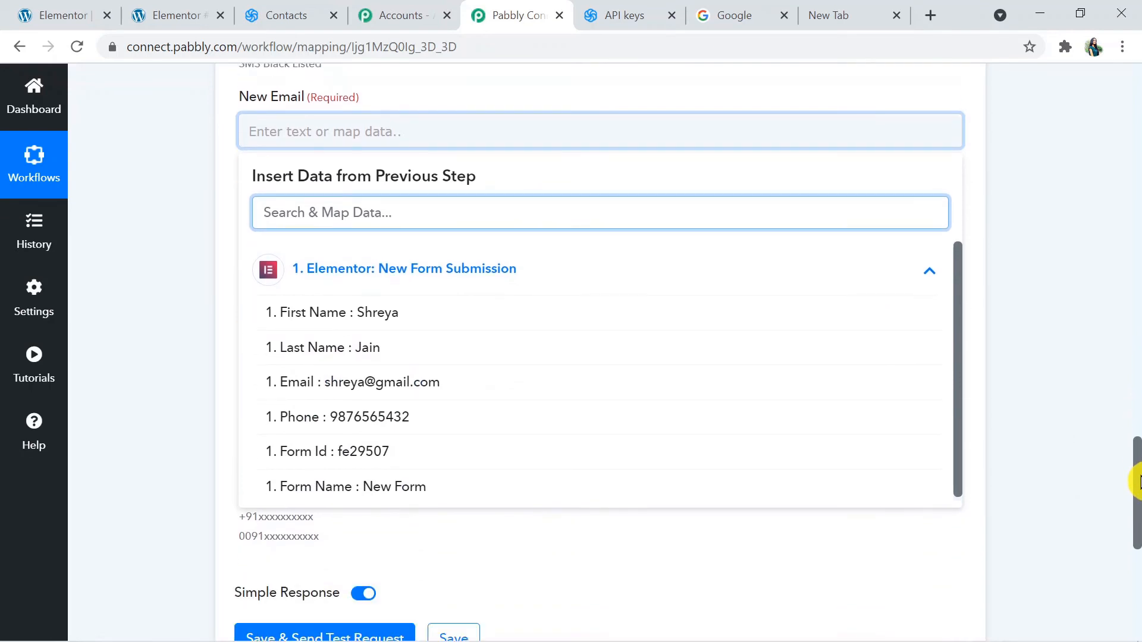
{"action": "left_click", "coordinate": [550, 388]}
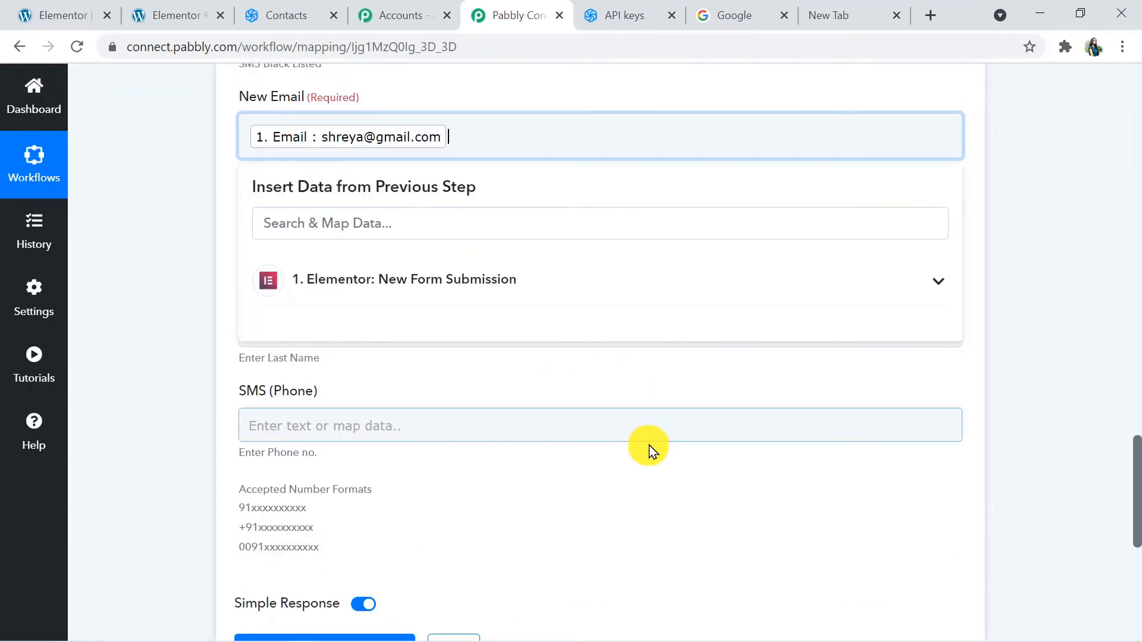
{"action": "left_click", "coordinate": [759, 521]}
Map the First Name and Last Name fields to the matching values from the Elementor form submission.
{"action": "left_click", "coordinate": [370, 237]}
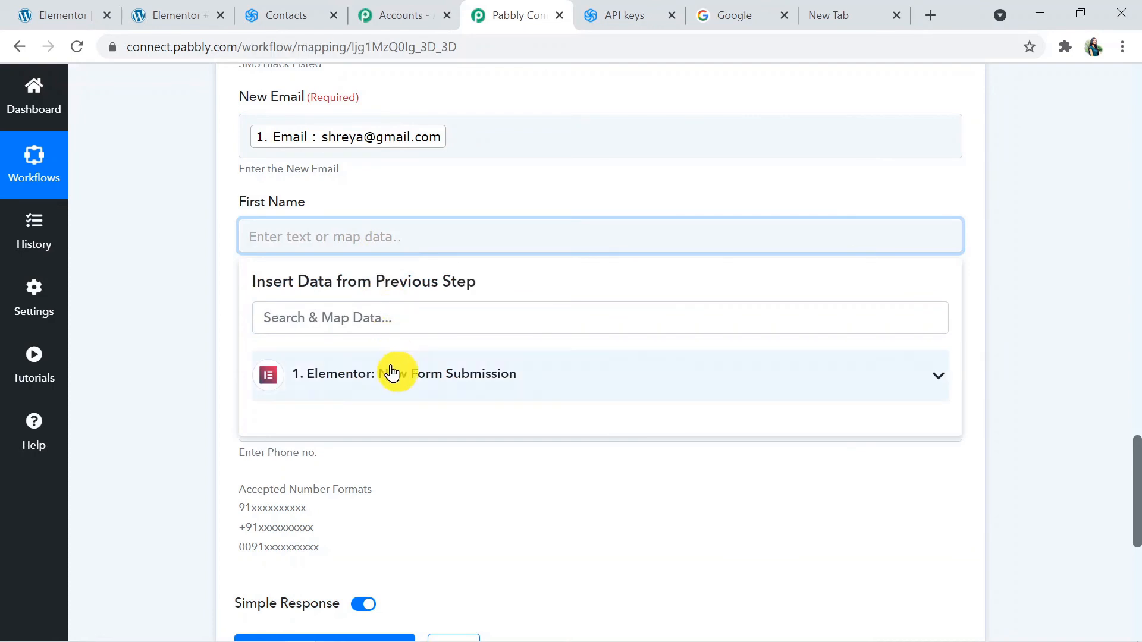
{"action": "left_click", "coordinate": [391, 374]}
{"action": "left_click", "coordinate": [382, 415]}
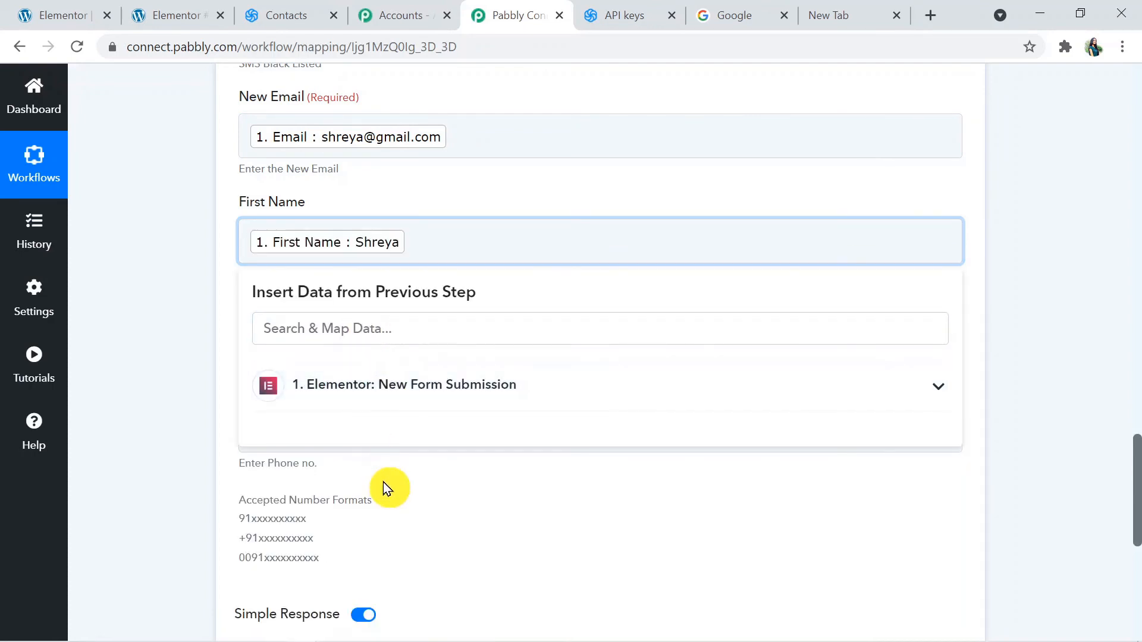
{"action": "left_click", "coordinate": [383, 488]}
{"action": "left_click", "coordinate": [359, 344]}
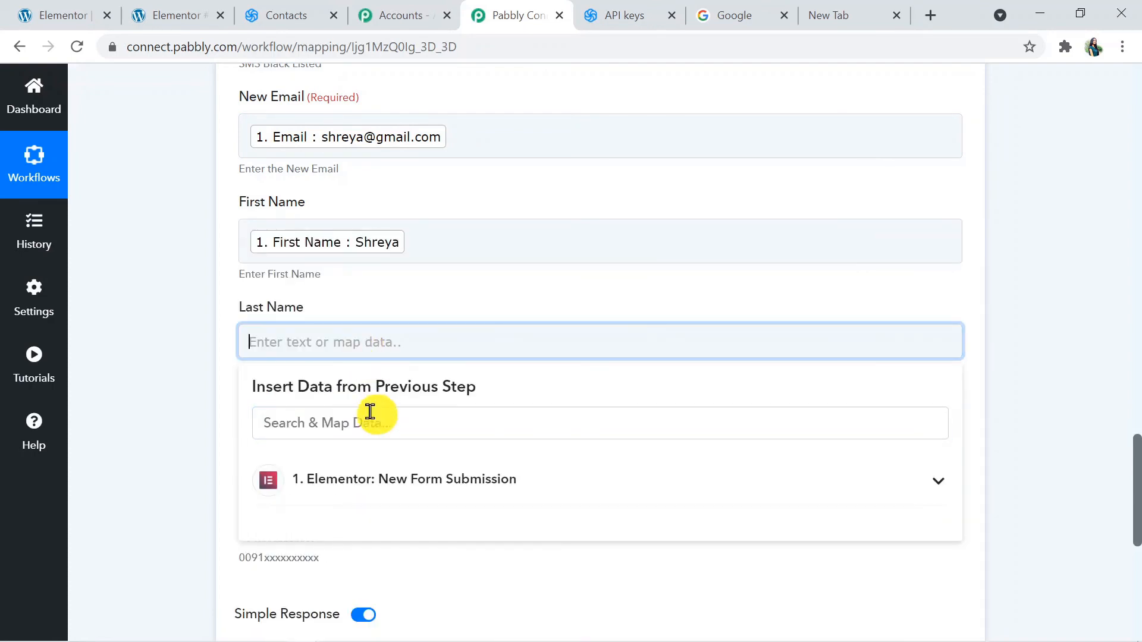
{"action": "left_click", "coordinate": [382, 478]}
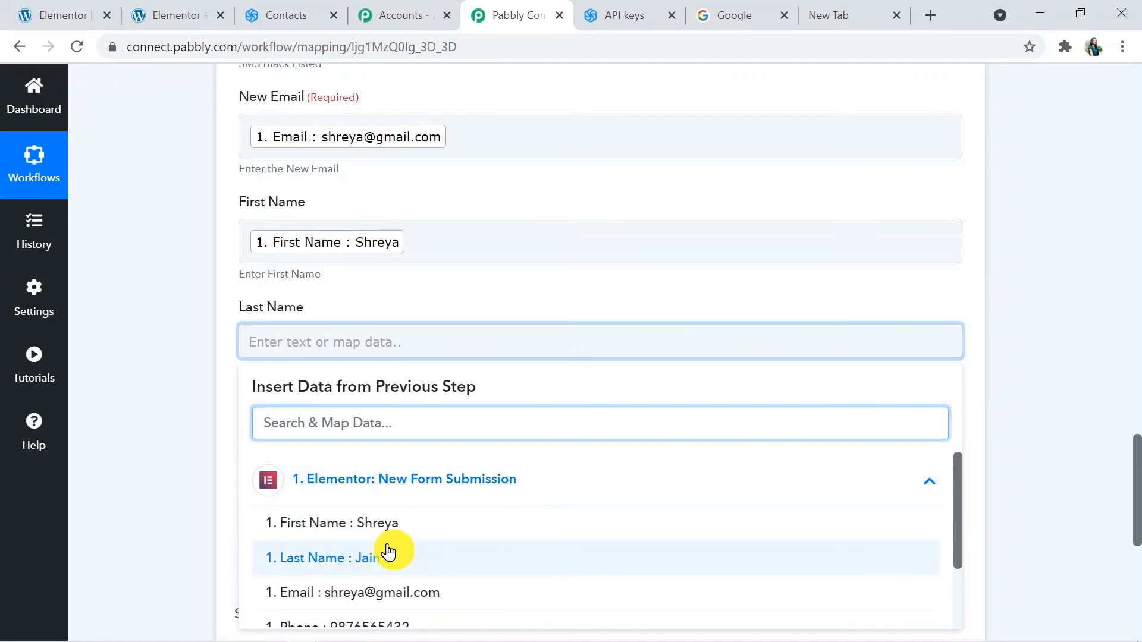
{"action": "left_click", "coordinate": [387, 552]}
{"action": "left_click", "coordinate": [1009, 463]}
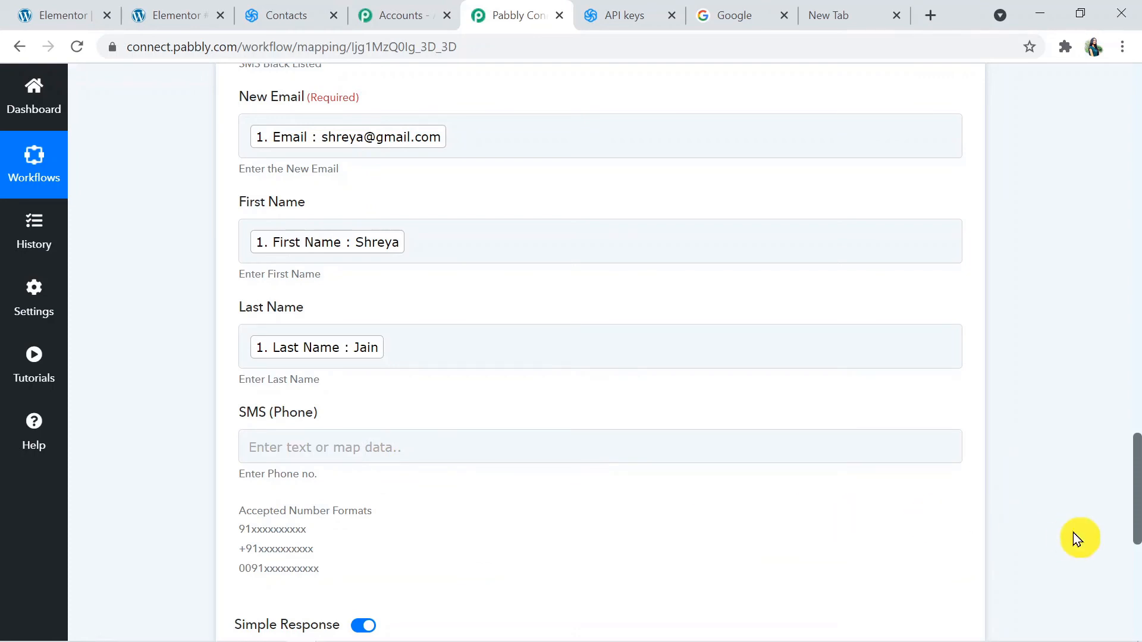
Fill the SMS (Phone) field with the prefix 91 followed by the mapped Phone value from the Elementor form submission.
{"action": "scroll", "coordinate": [1130, 512], "scroll_direction": "down", "scroll_amount": 2}
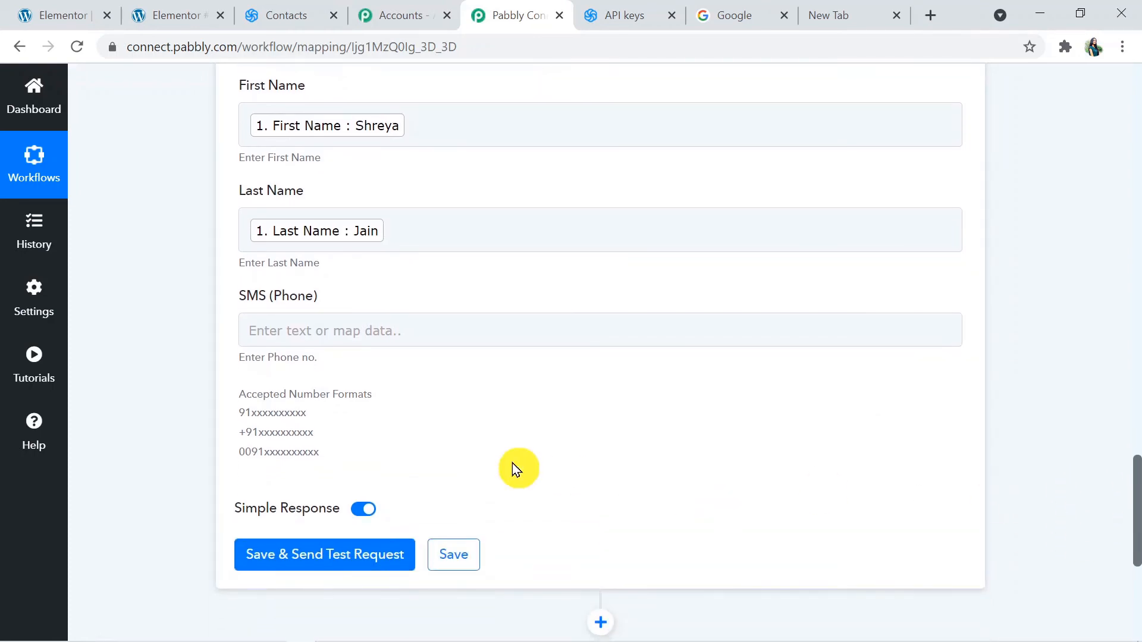
{"action": "left_click", "coordinate": [265, 324]}
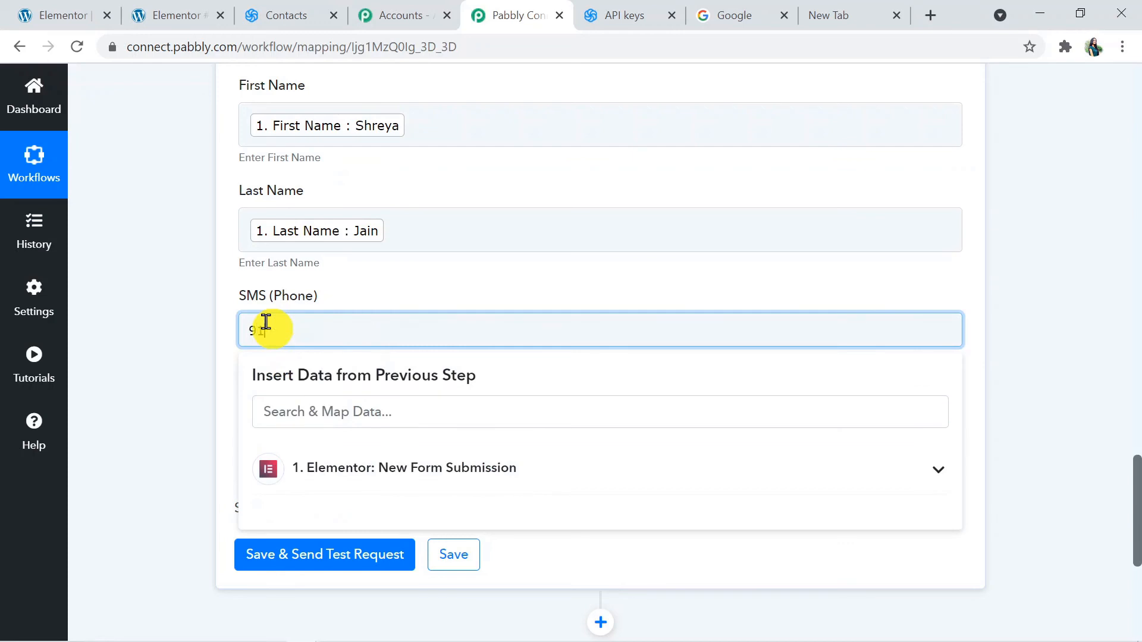
{"action": "type", "text": "91"}
{"action": "left_click", "coordinate": [369, 466]}
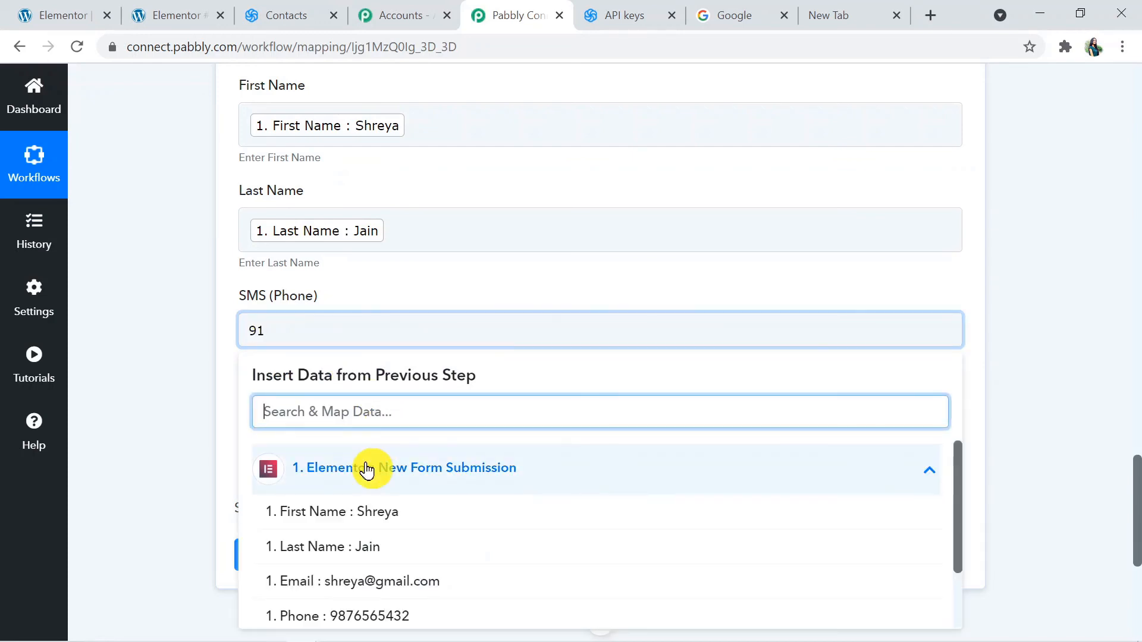
{"action": "left_click", "coordinate": [395, 617]}
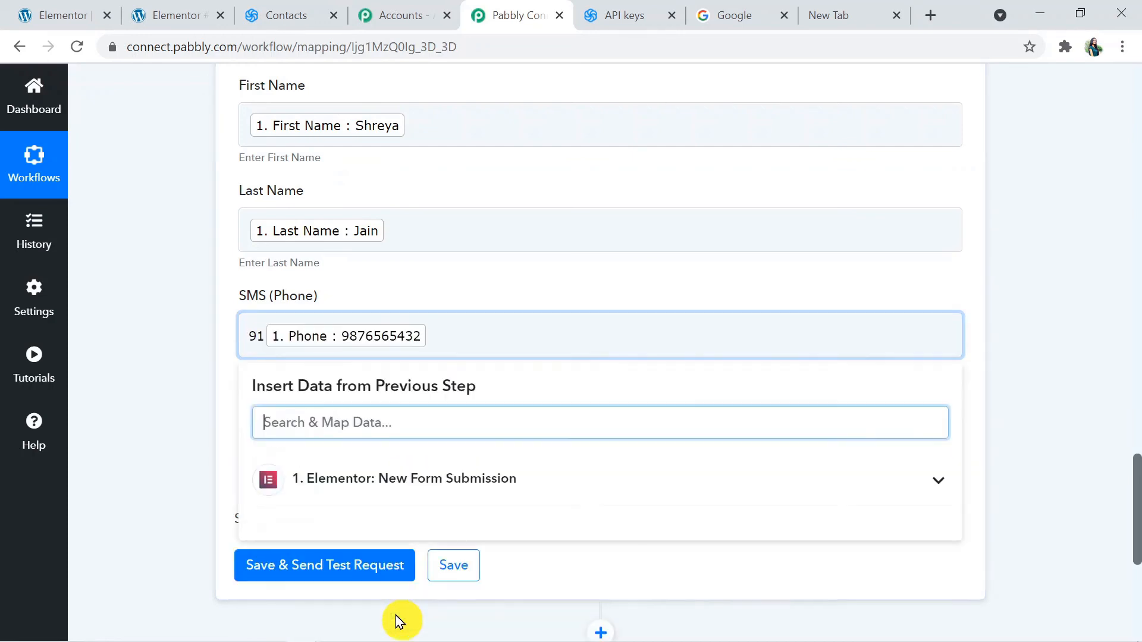
{"action": "left_click", "coordinate": [1026, 462]}
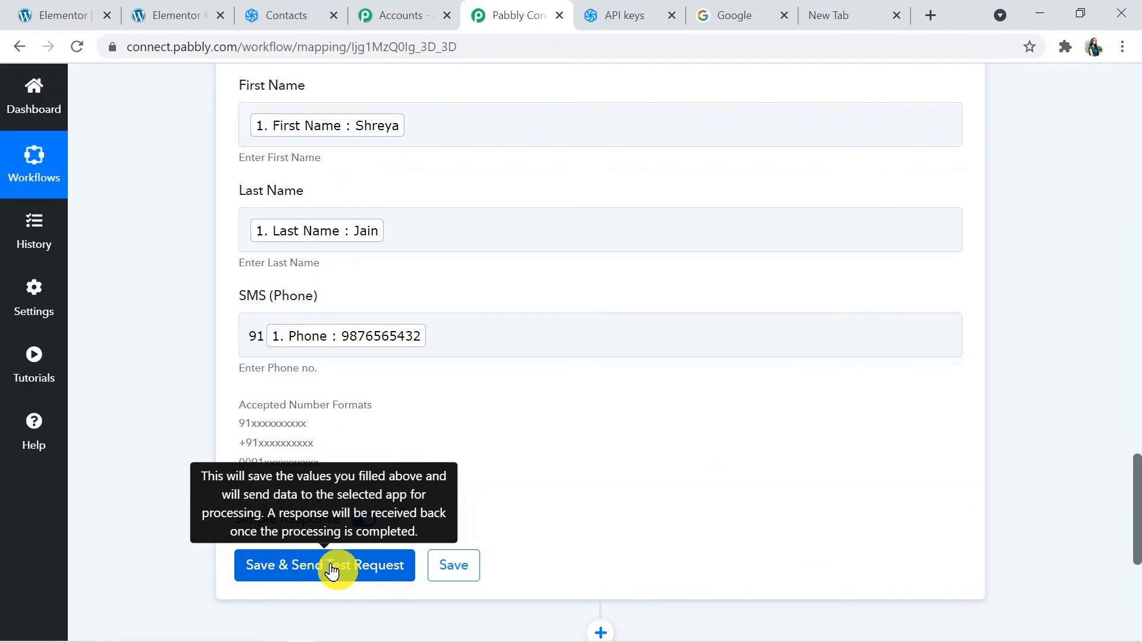
Save the Create a Contact action with a test request and check the Forms by Elementor contacts in Sendinblue.
{"action": "left_click", "coordinate": [330, 568]}
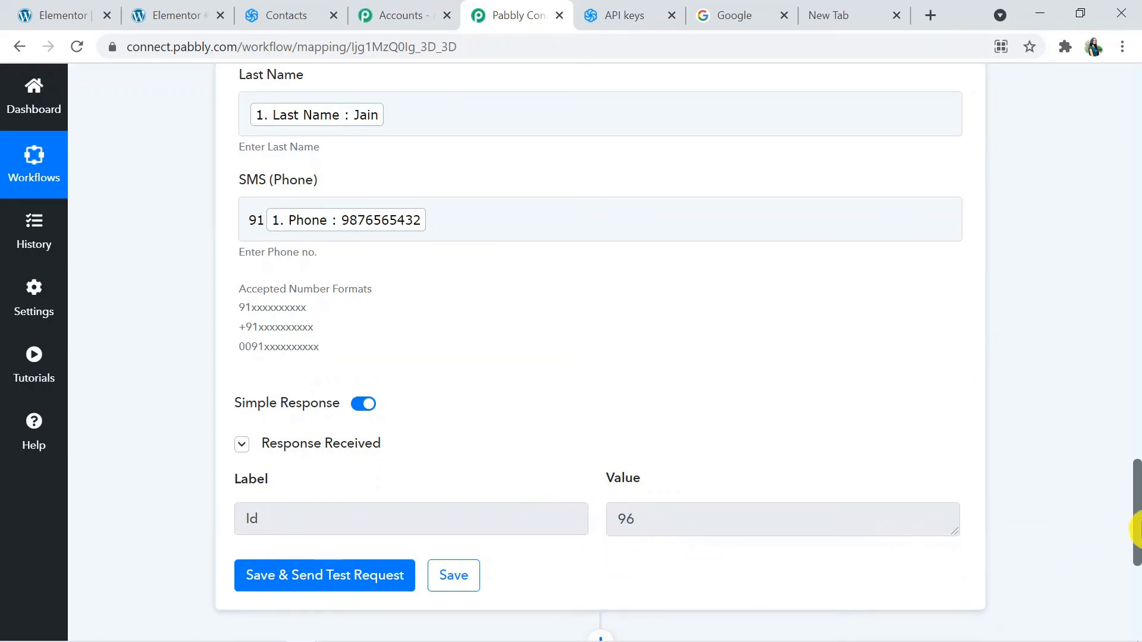
{"action": "left_click_drag", "start_coordinate": [1136, 529], "coordinate": [1136, 505]}
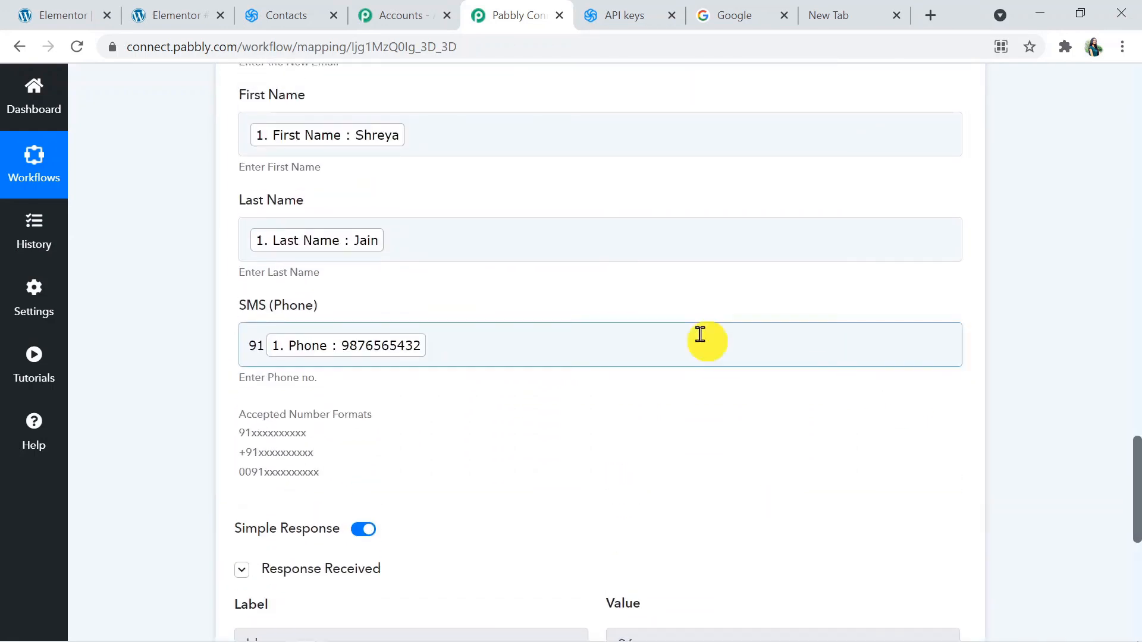
{"action": "left_click", "coordinate": [293, 14]}
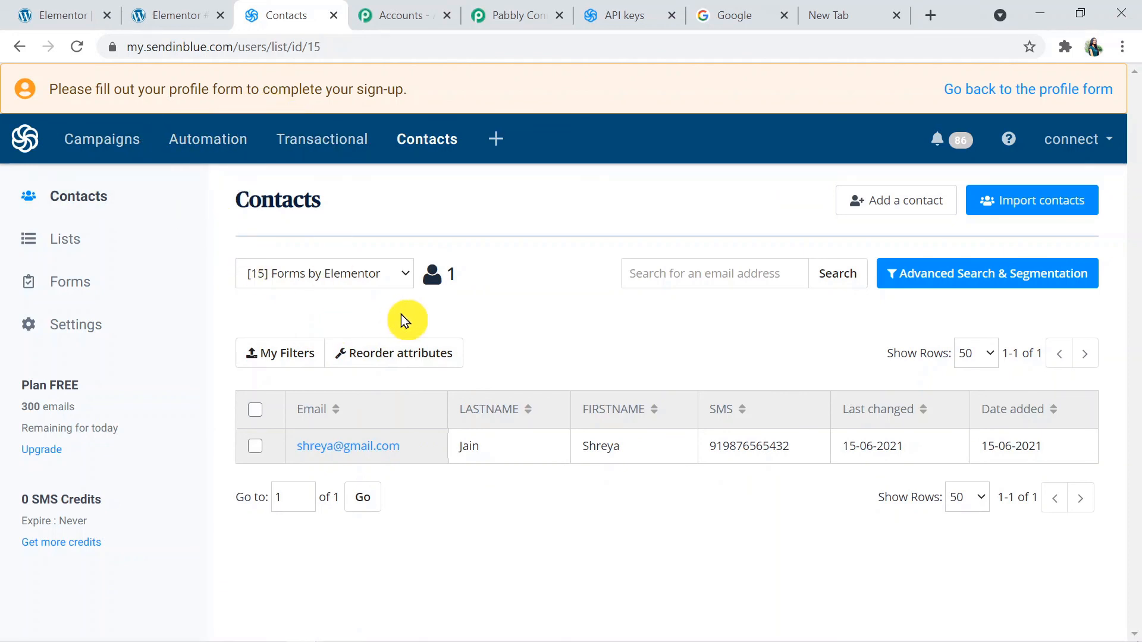
Return to the Pabbly Connect workflow and collapse both the Sendinblue action and the Elementor trigger.
{"action": "left_click", "coordinate": [526, 8]}
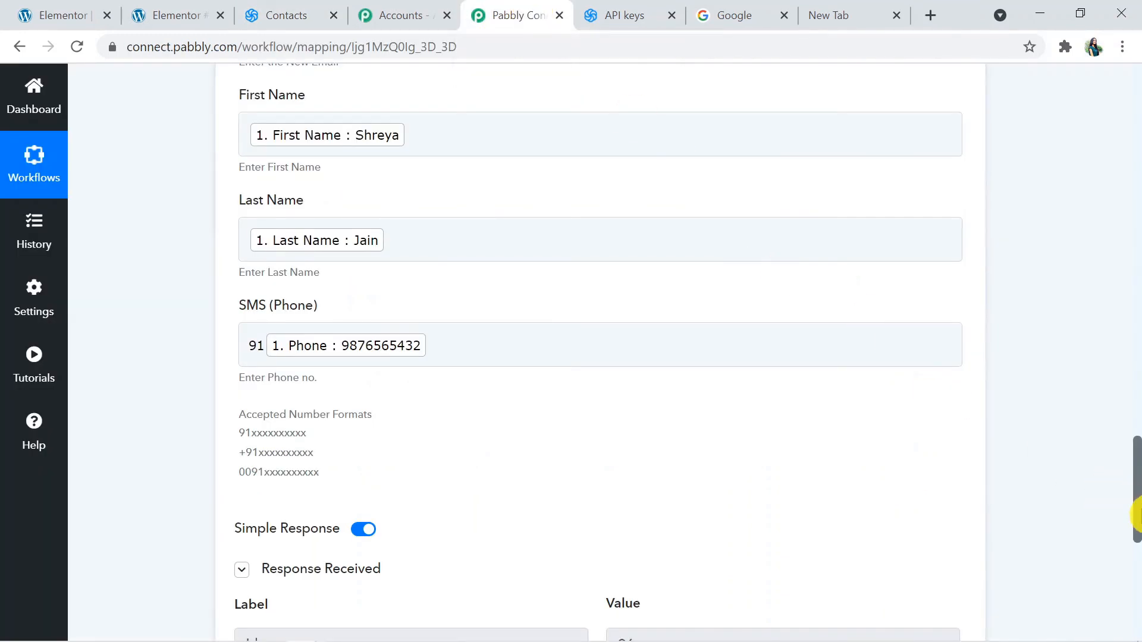
{"action": "left_click_drag", "start_coordinate": [1136, 518], "coordinate": [1135, 342]}
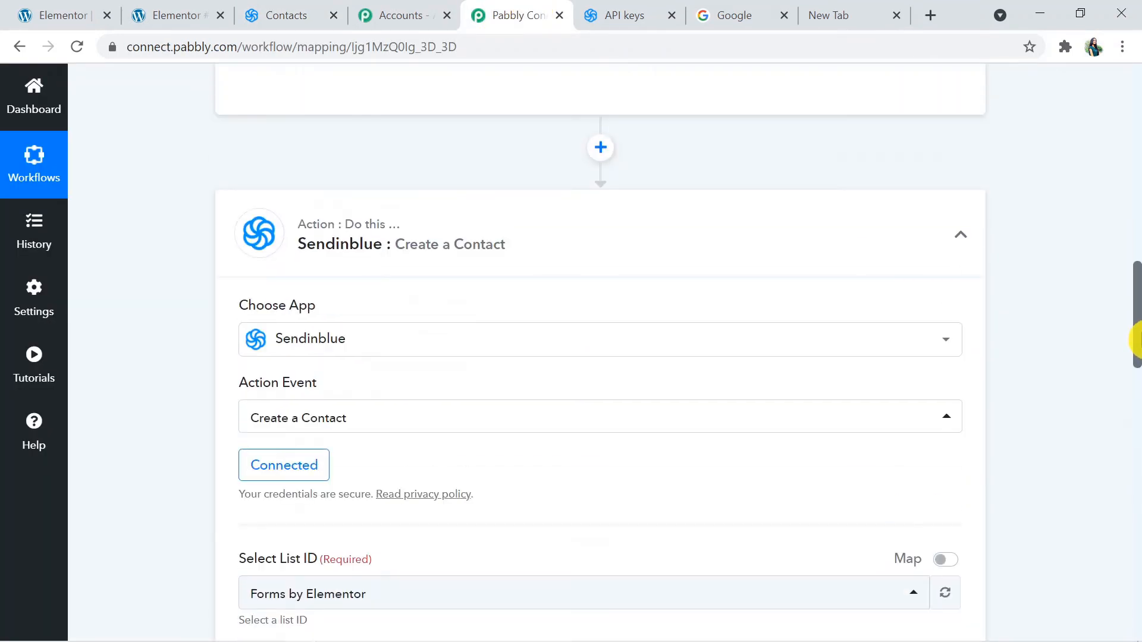
{"action": "left_click", "coordinate": [790, 250]}
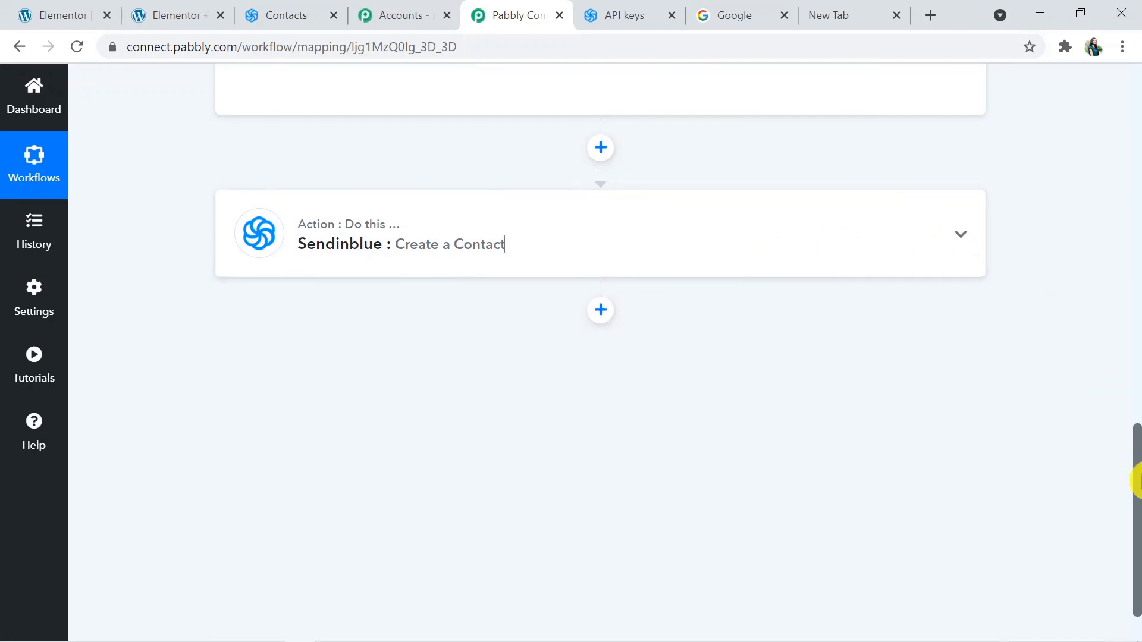
{"action": "left_click_drag", "start_coordinate": [1136, 490], "coordinate": [1123, 212]}
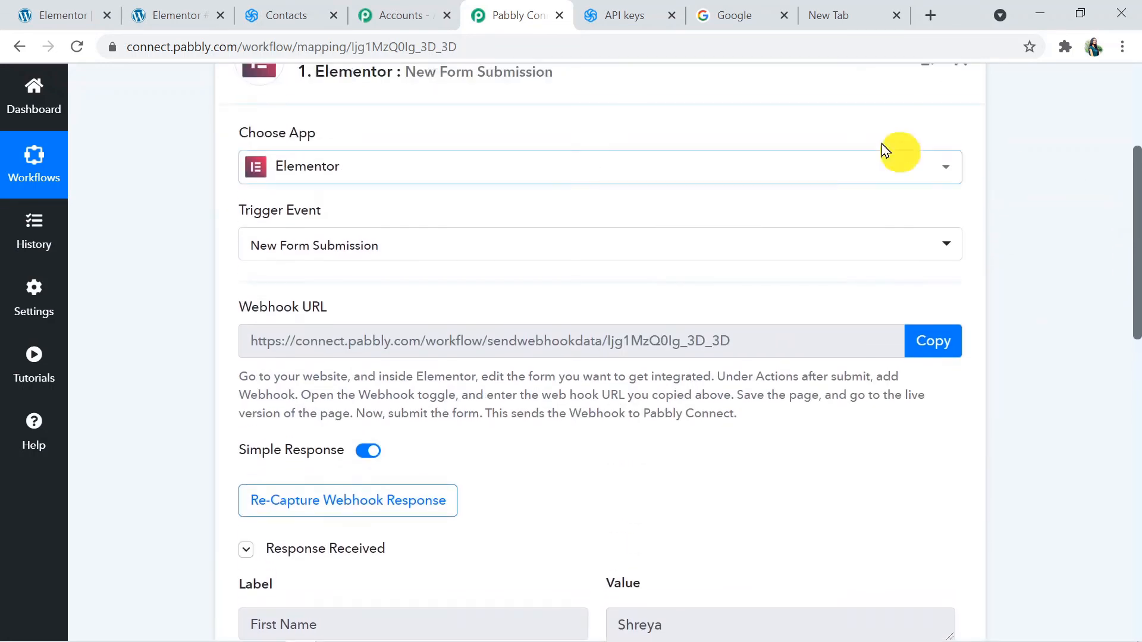
{"action": "left_click", "coordinate": [701, 83]}
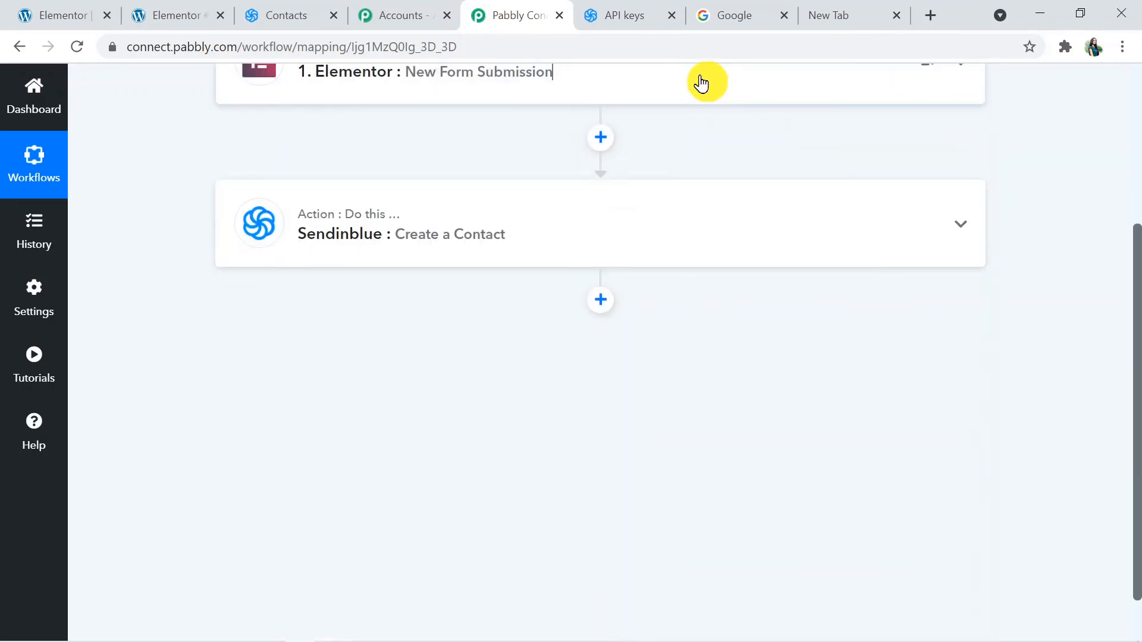
{"action": "left_click_drag", "start_coordinate": [1134, 471], "coordinate": [1134, 316]}
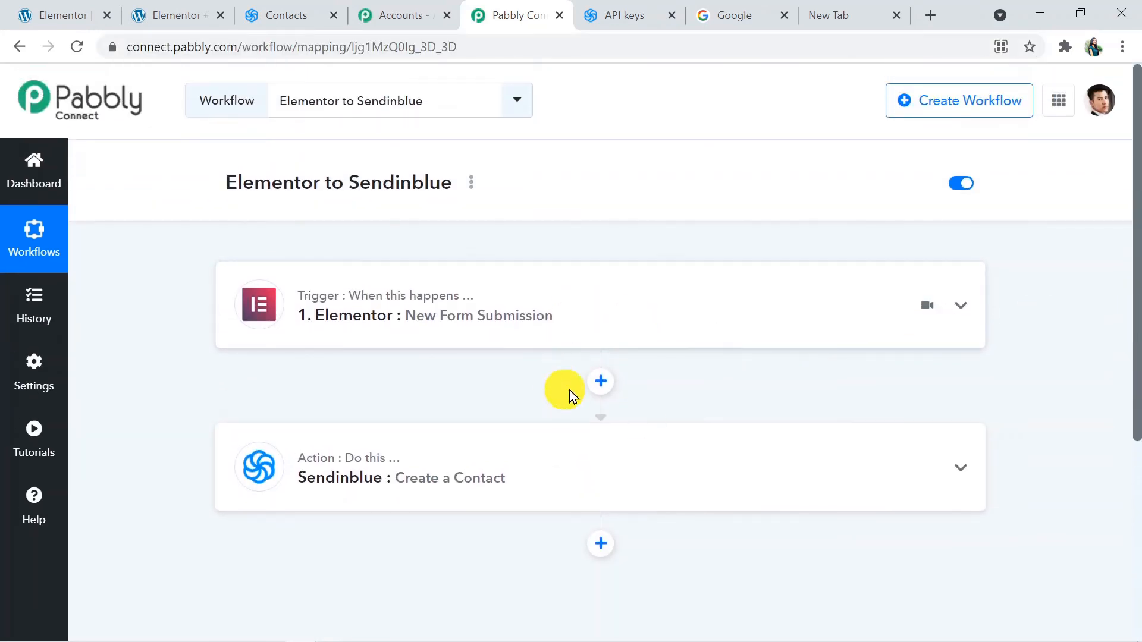